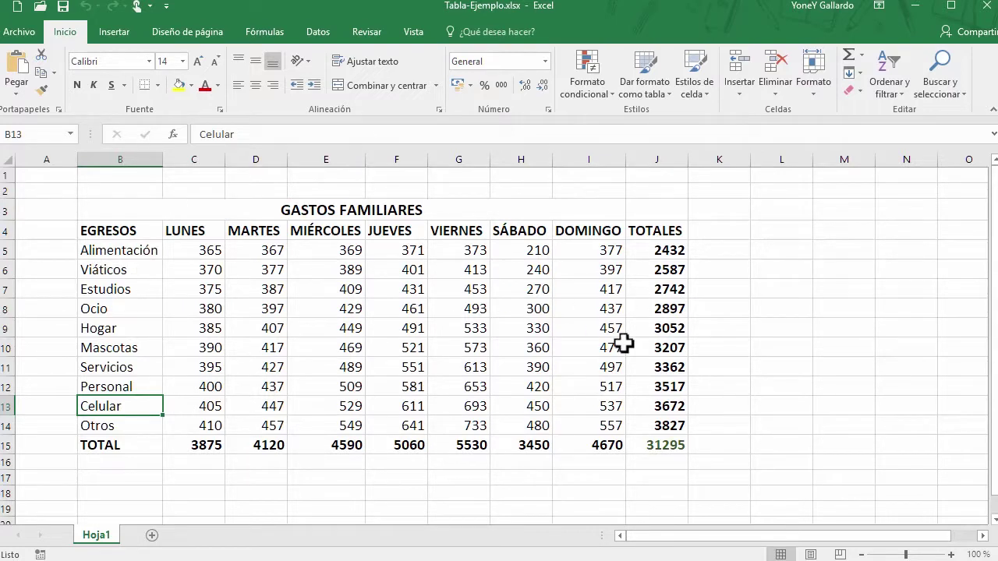
# Select the GASTOS FAMILIARES title, check the print preview, and return to the worksheet
pyautogui.click(214, 210)
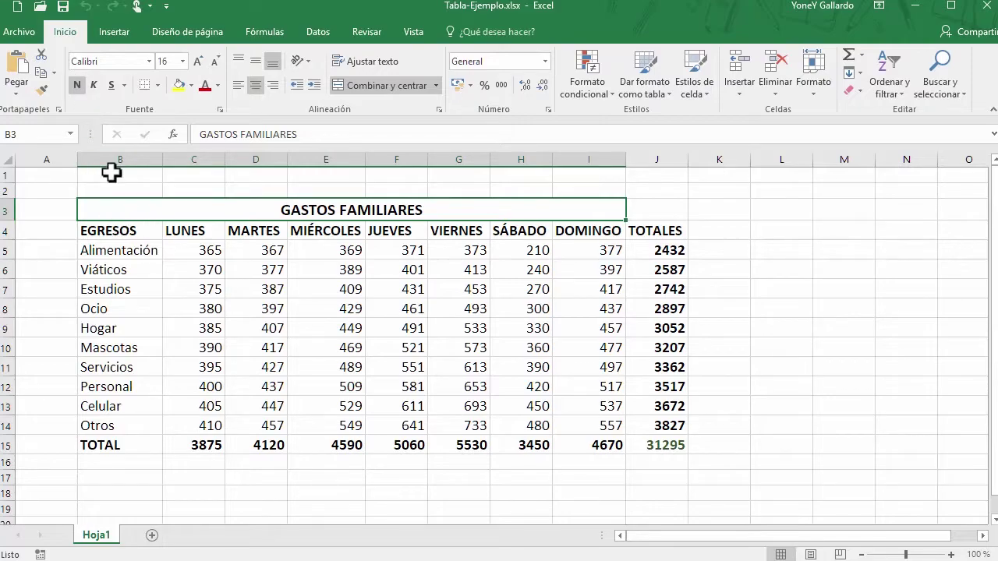
pyautogui.click(19, 32)
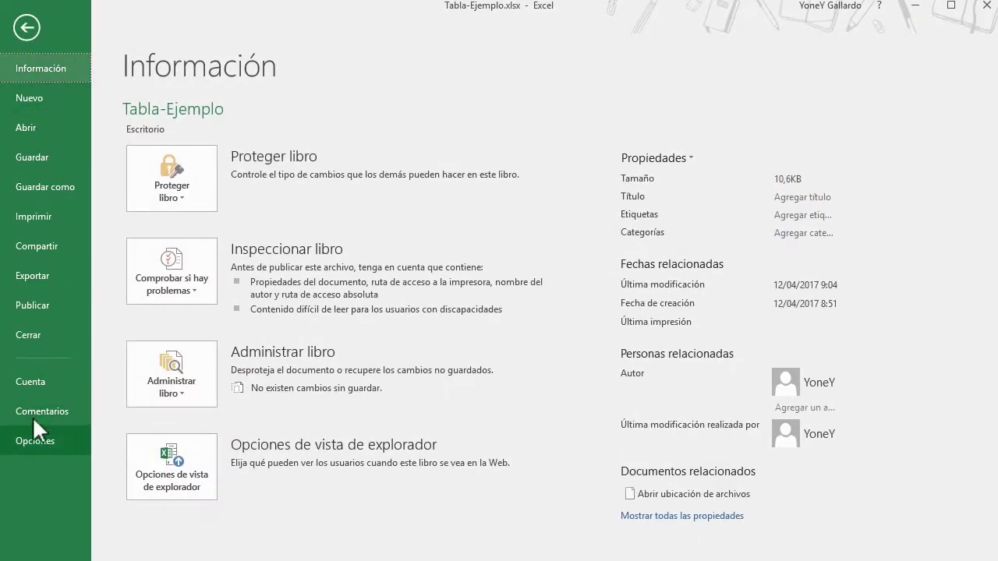
pyautogui.click(40, 215)
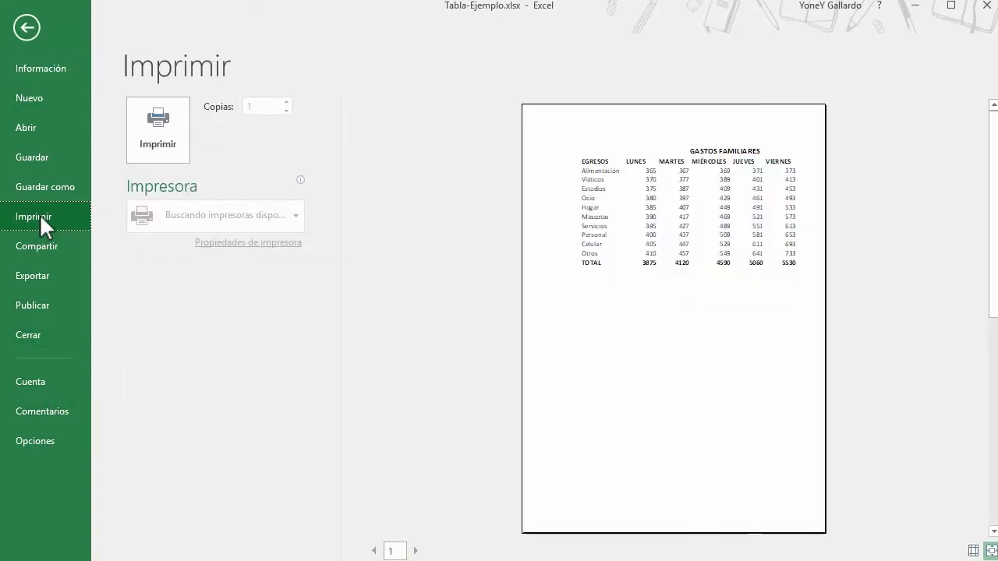
pyautogui.click(23, 29)
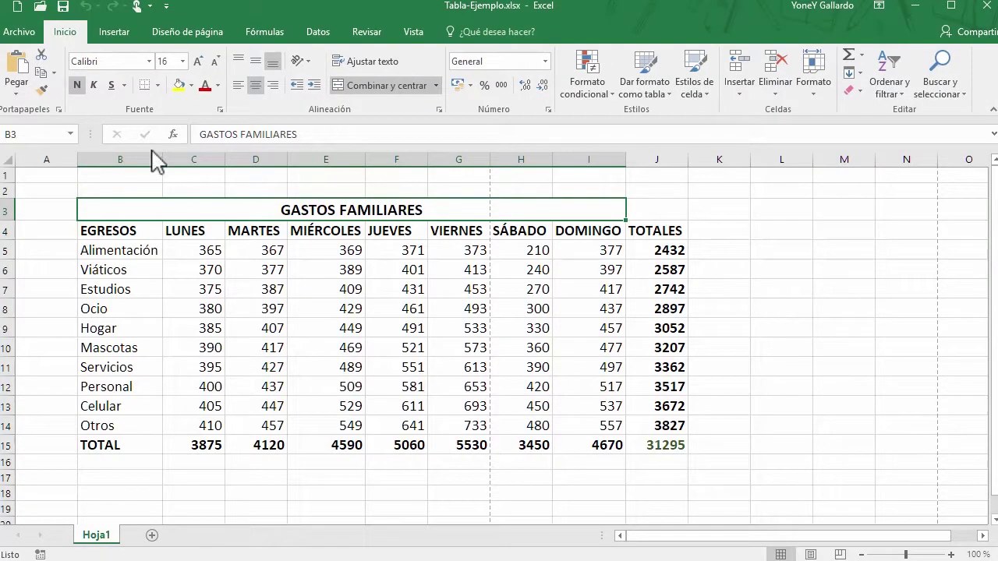
# Switch through the Insertar and Inicio tabs, then bring up the quick access customization list
pyautogui.click(123, 36)
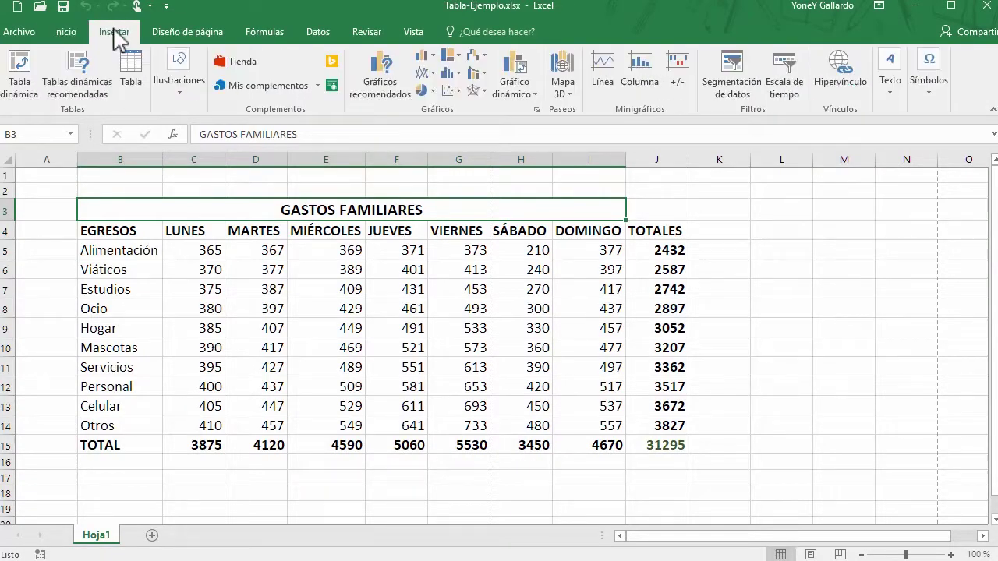
pyautogui.click(69, 32)
pyautogui.click(166, 7)
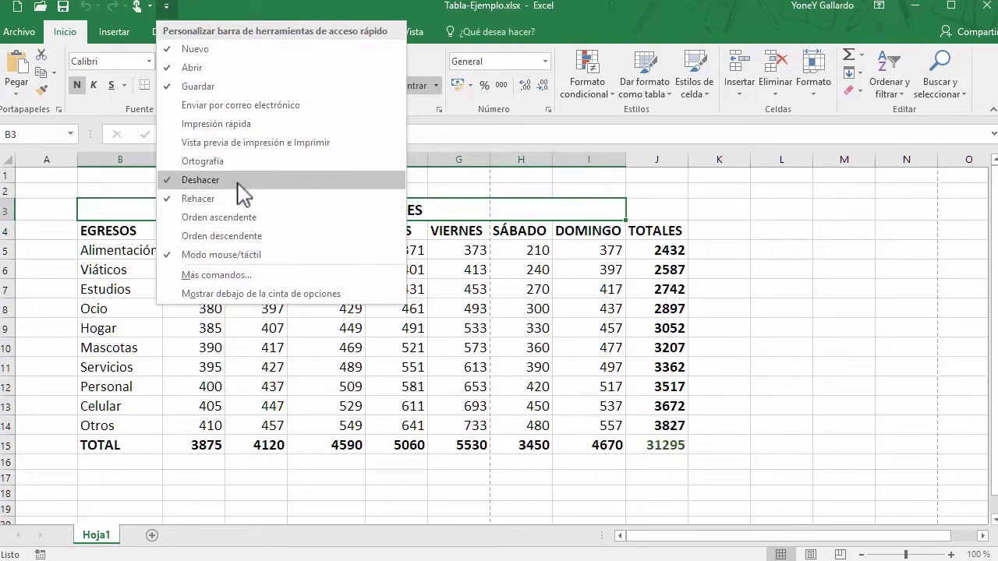
# Add Impresión rápida to the quick access toolbar, try it, and cancel the save
pyautogui.click(230, 123)
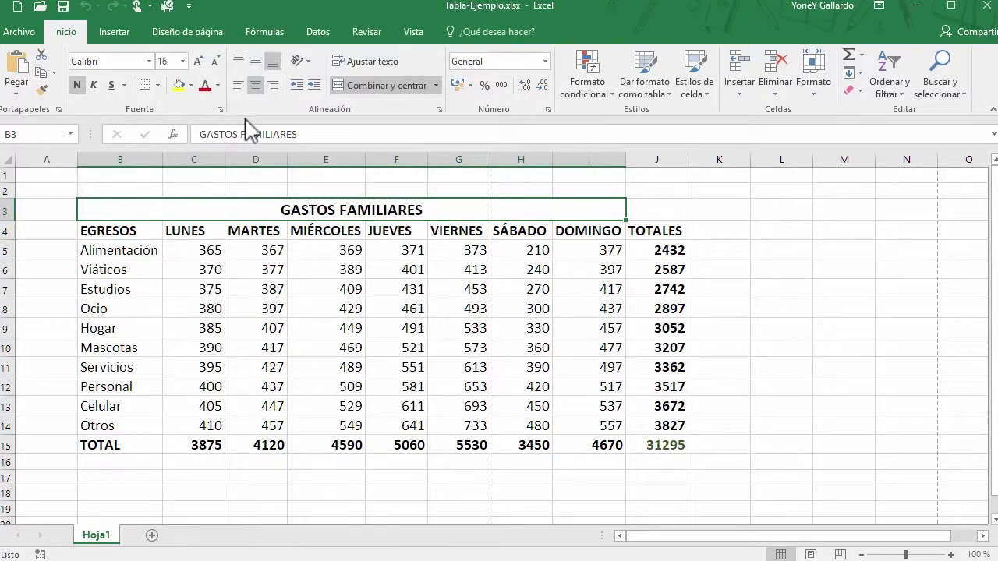
pyautogui.click(170, 10)
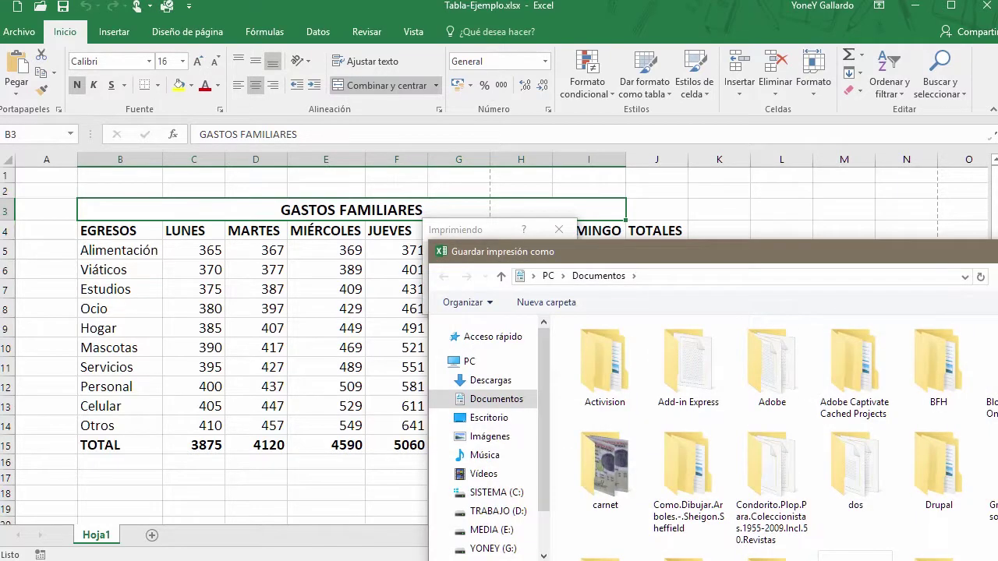
pyautogui.press('Escape')
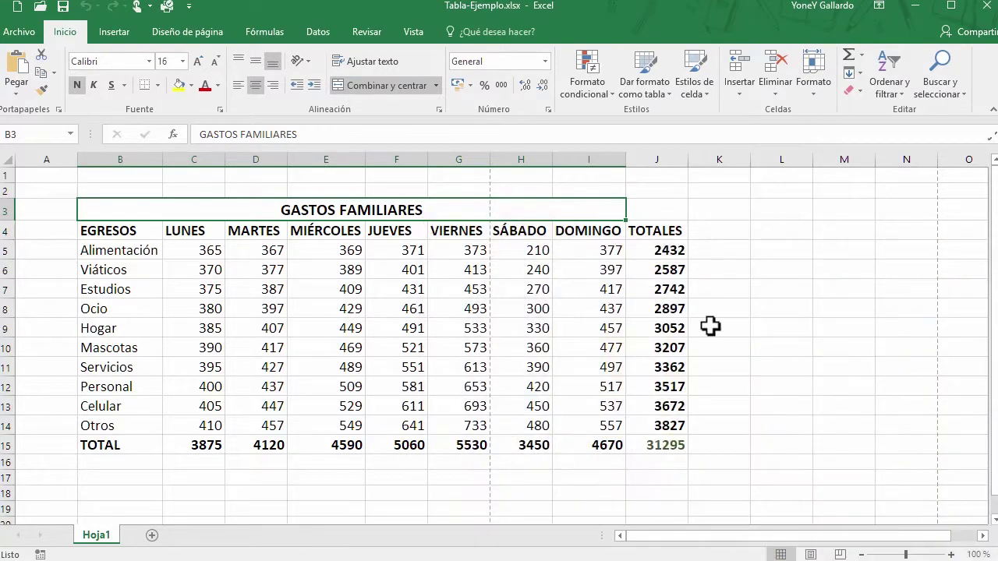
# Quick-print the sheet to a PDF named ejemplo-2 on the Desktop
pyautogui.click(170, 11)
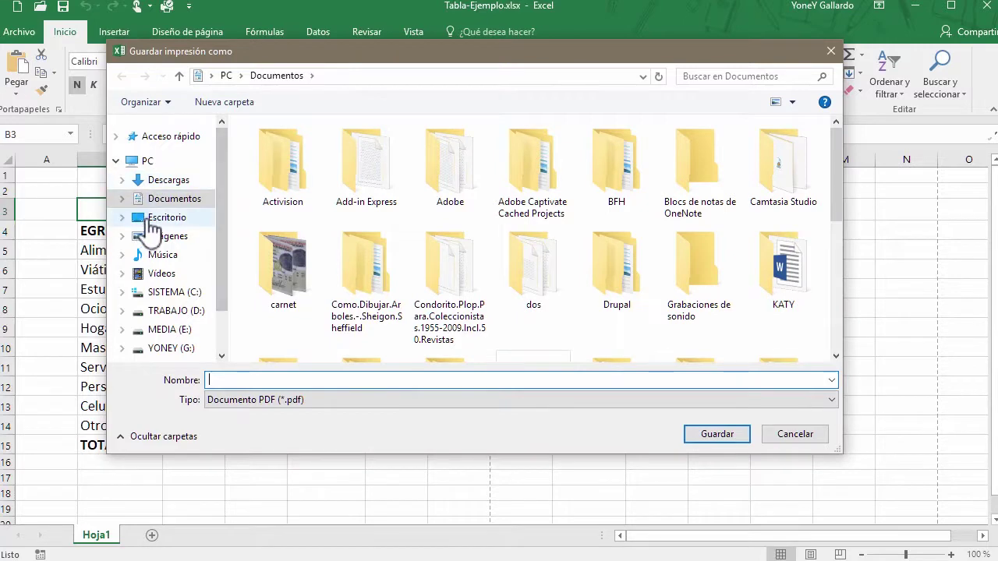
pyautogui.click(160, 216)
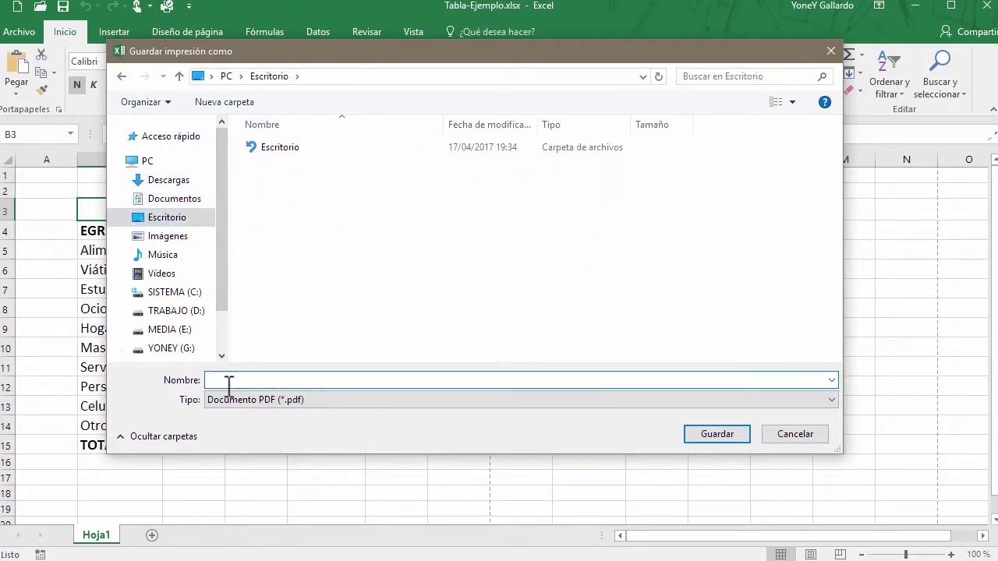
pyautogui.write('ejemplo-')
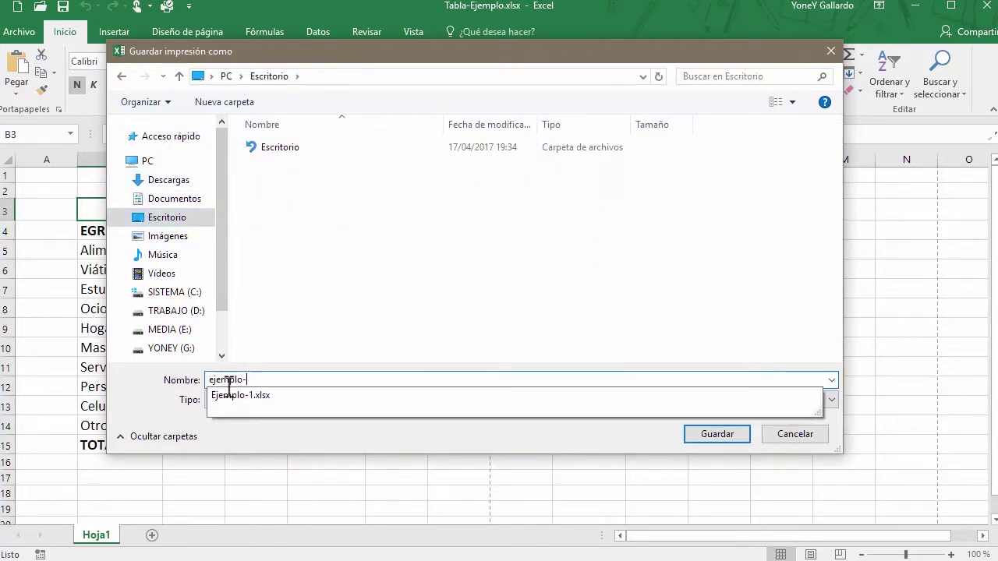
pyautogui.write('2')
pyautogui.press('Return')
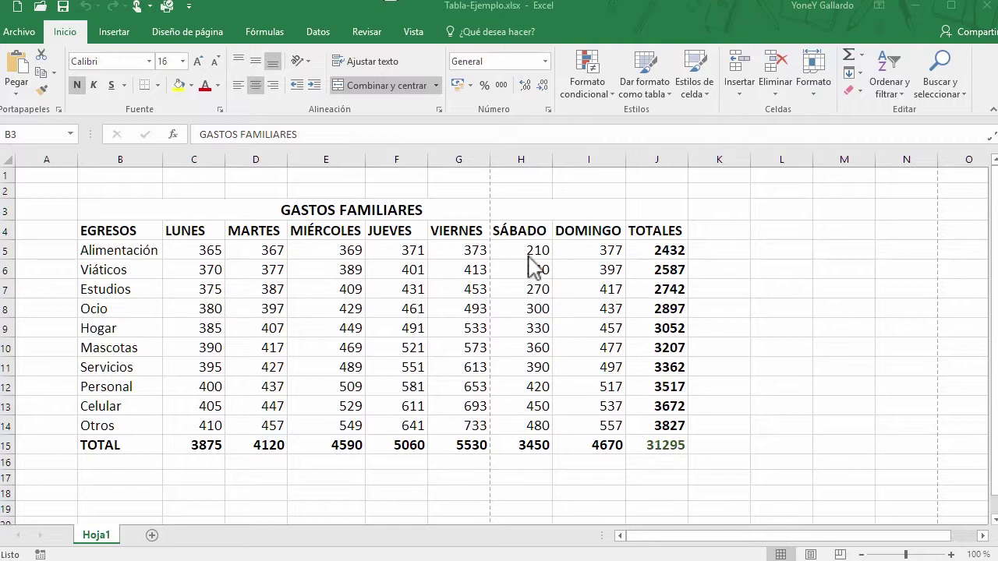
pyautogui.click(209, 229)
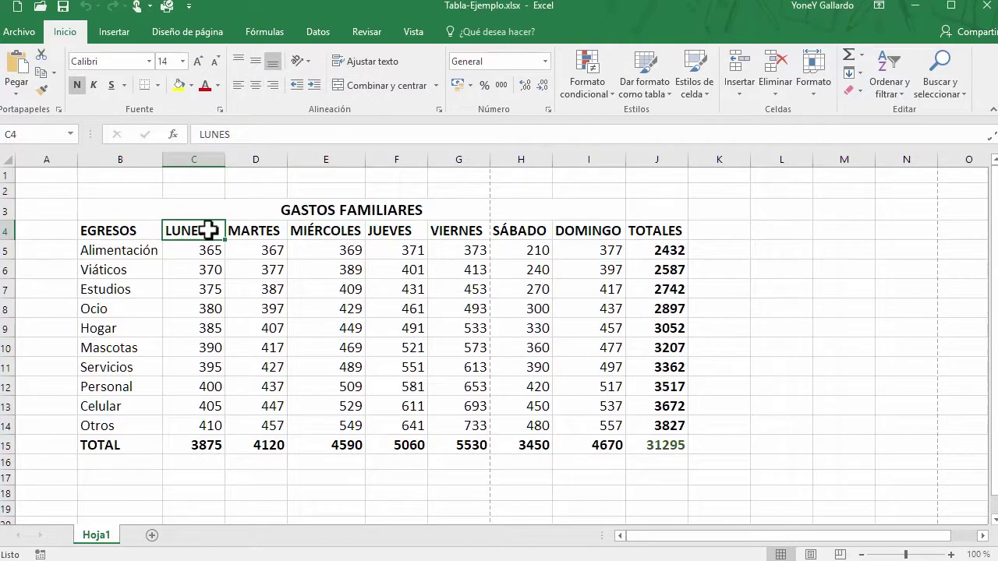
pyautogui.hotkey('ctrl', 'p')
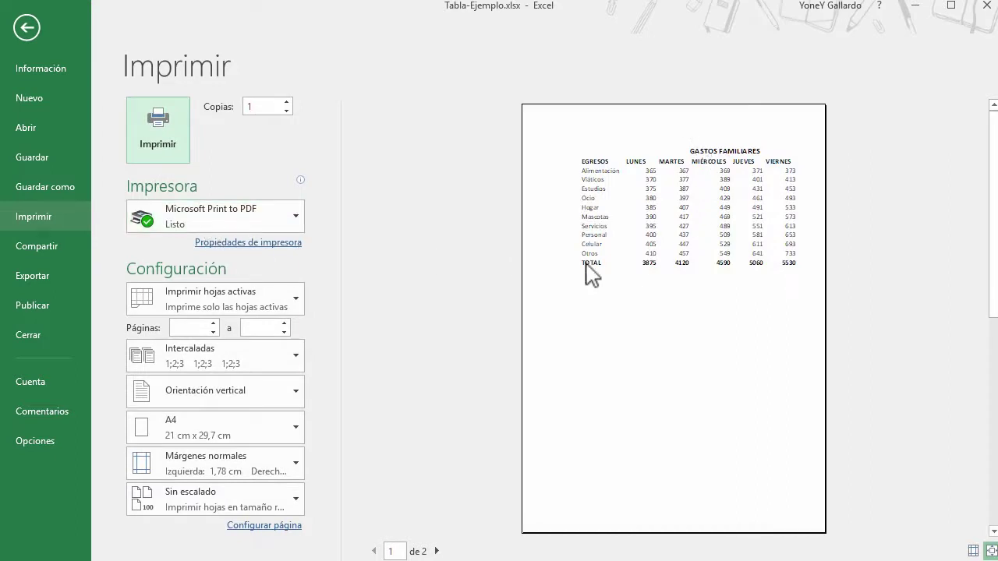
pyautogui.click(28, 28)
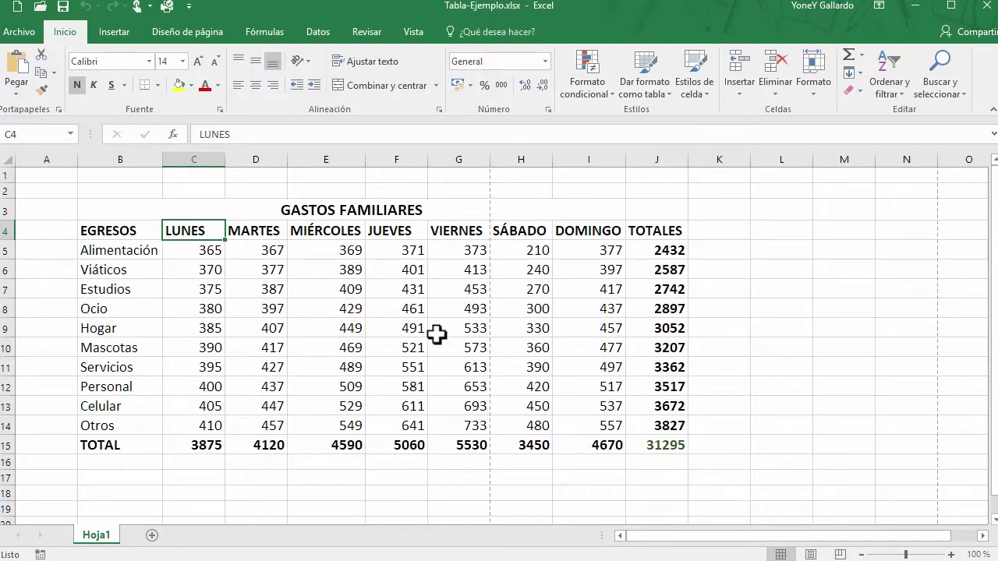
pyautogui.click(437, 333)
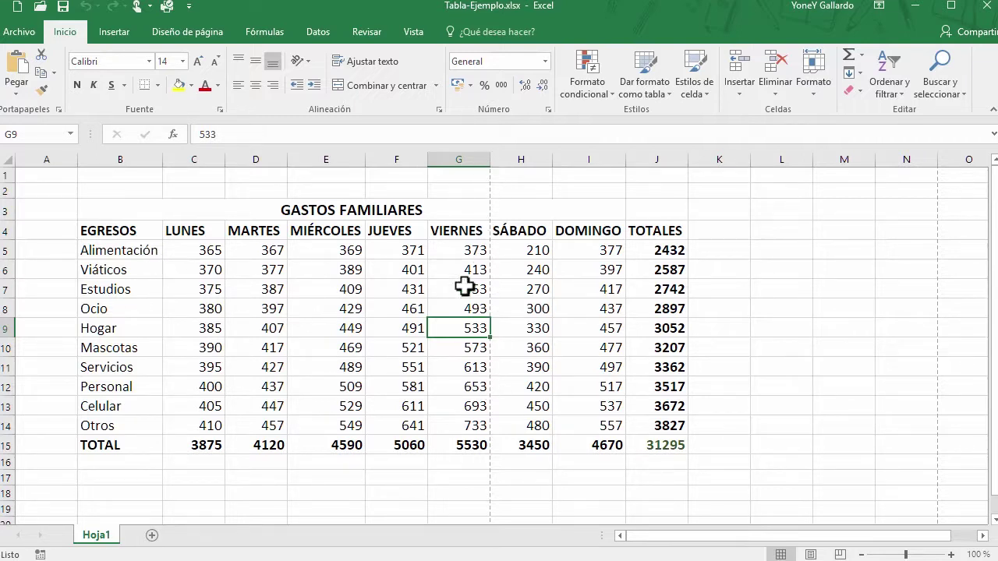
pyautogui.moveTo(125, 227); pyautogui.dragTo(431, 443)
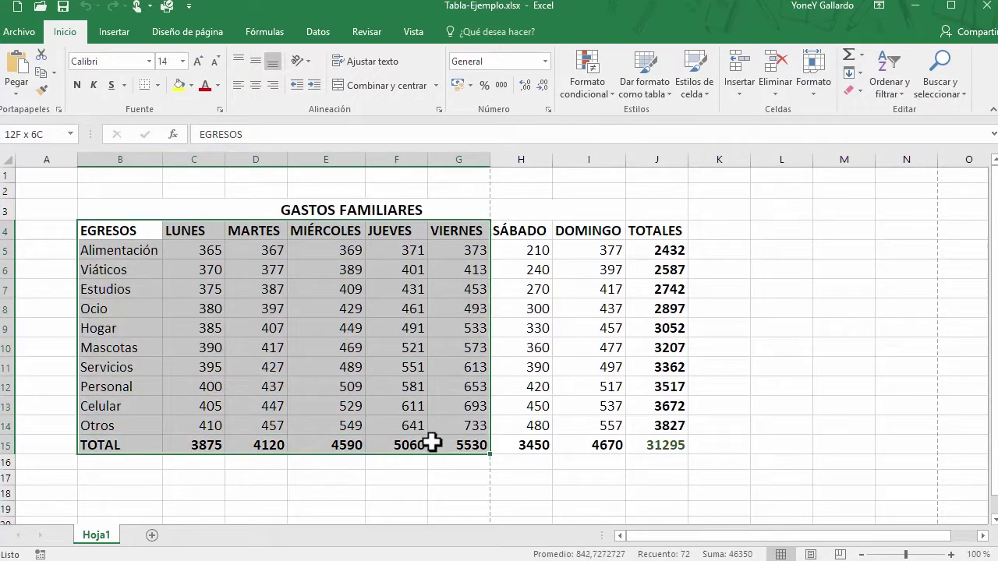
# Select EGRESOS cell B4 and clear the print area from Diseño de página
pyautogui.click(568, 254)
pyautogui.click(117, 233)
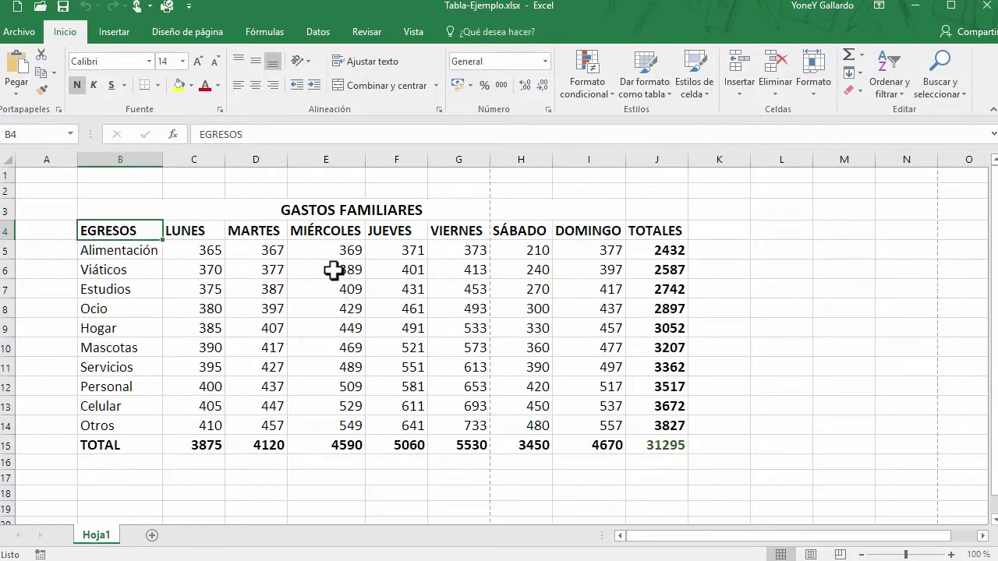
pyautogui.click(203, 34)
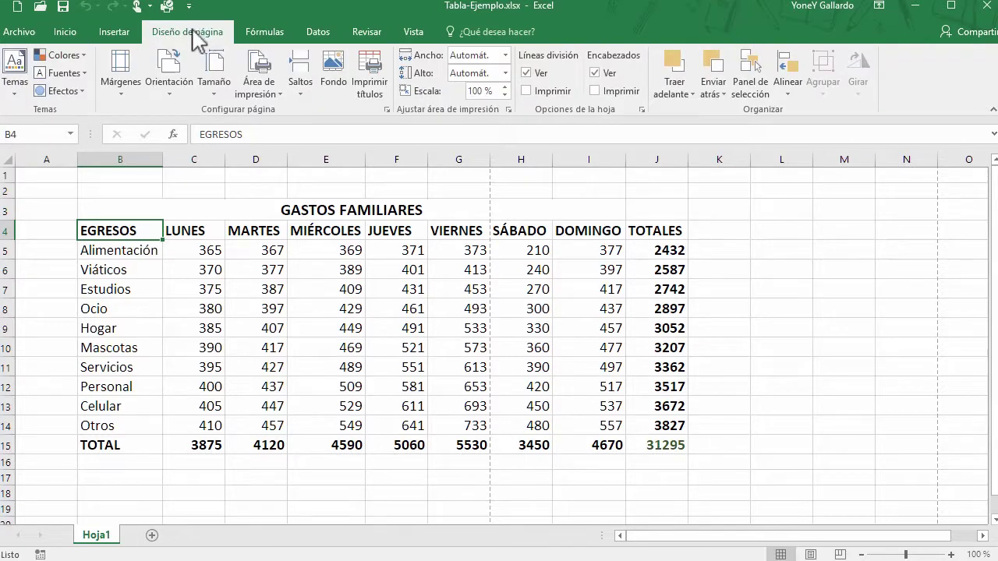
pyautogui.click(279, 92)
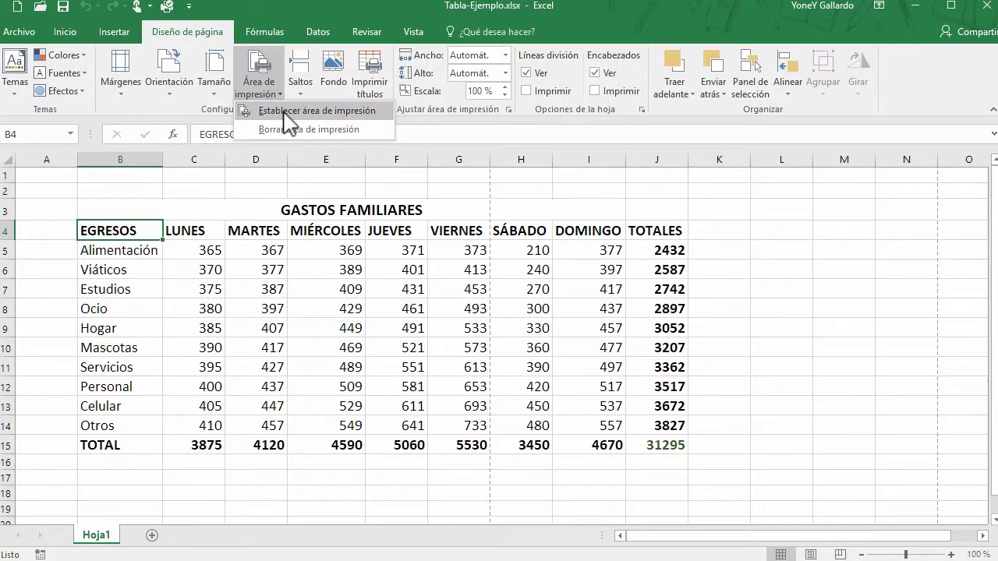
pyautogui.click(319, 129)
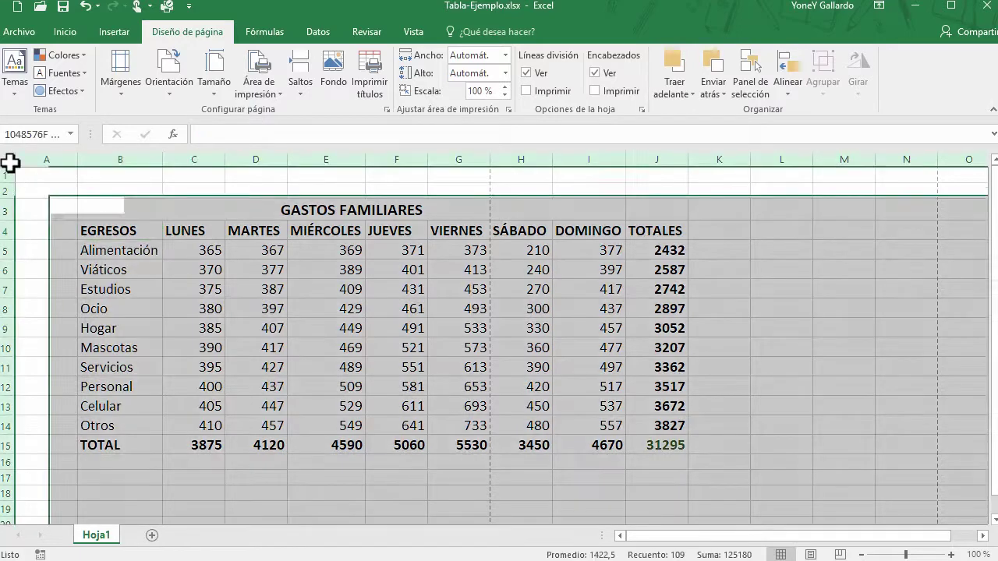
# Select the entire sheet, clear the print area again, then select merged title cell B3
pyautogui.click(9, 161)
pyautogui.click(272, 100)
pyautogui.click(287, 140)
pyautogui.click(461, 247)
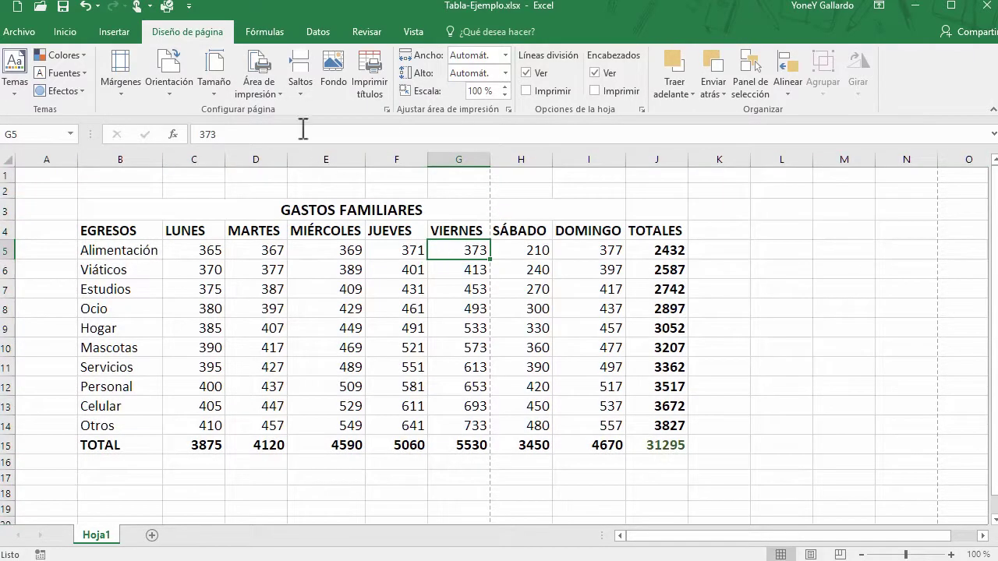
pyautogui.click(93, 210)
pyautogui.click(275, 92)
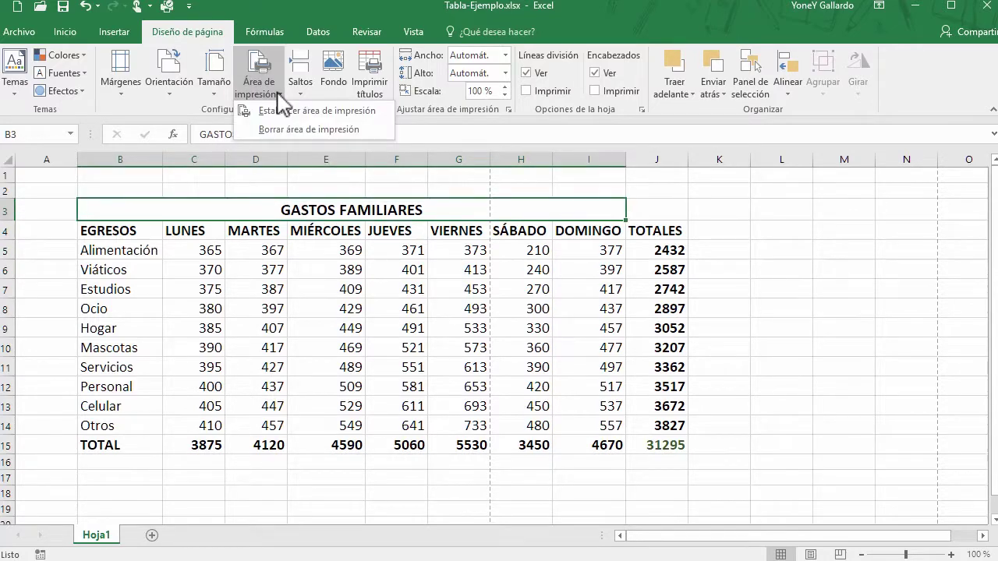
# Set title cell B3 as the print area, accept the single-cell warning, and select B4:H8
pyautogui.click(285, 119)
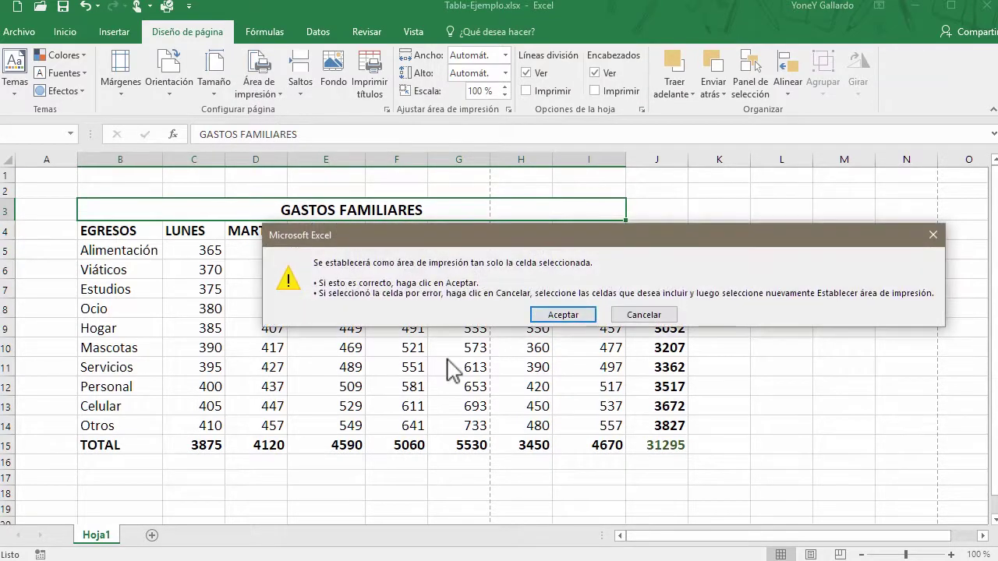
pyautogui.click(547, 317)
pyautogui.moveTo(94, 230); pyautogui.dragTo(531, 310)
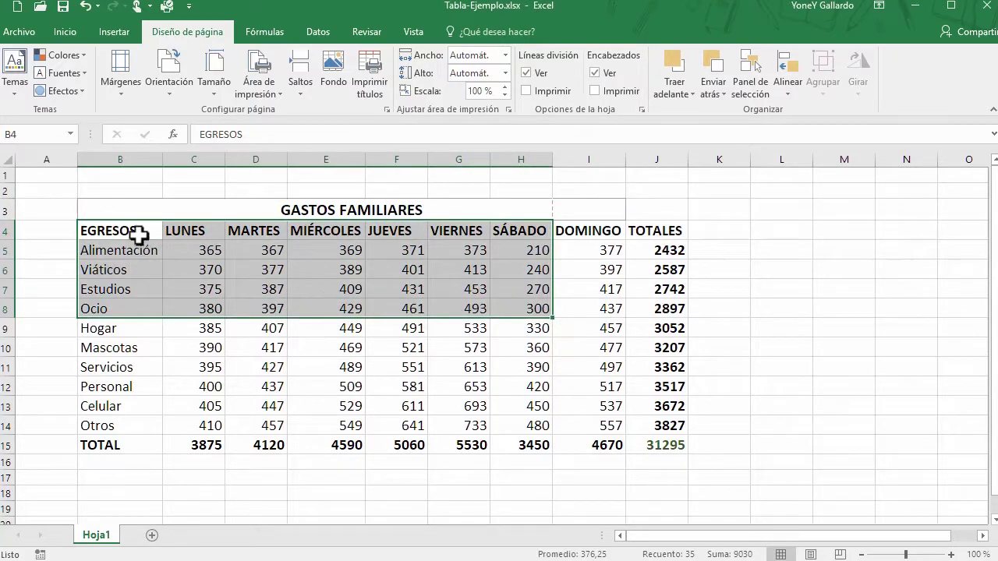
# Select B3:J15 and make it the print area via Establecer área de impresión
pyautogui.moveTo(109, 208); pyautogui.dragTo(650, 455)
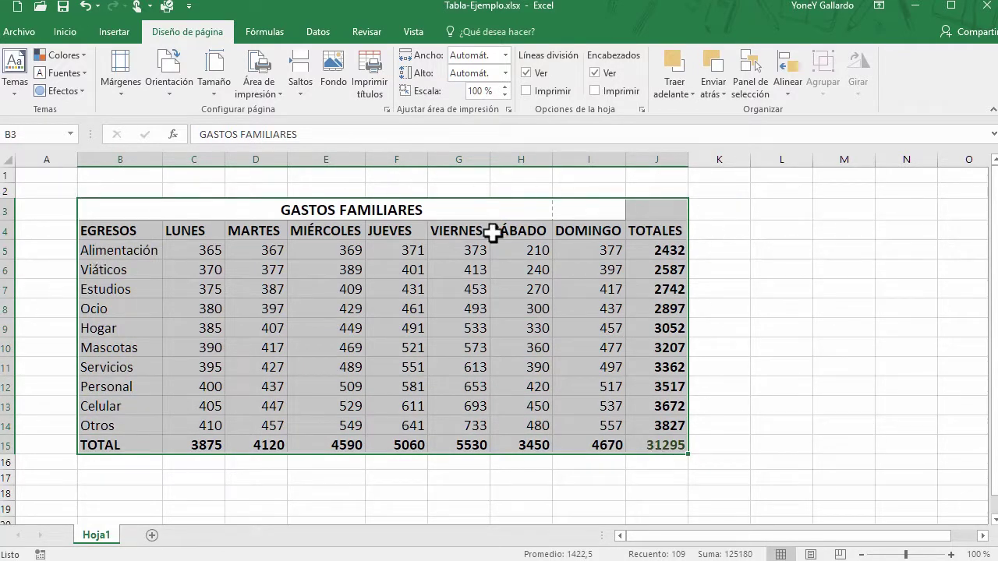
pyautogui.click(259, 78)
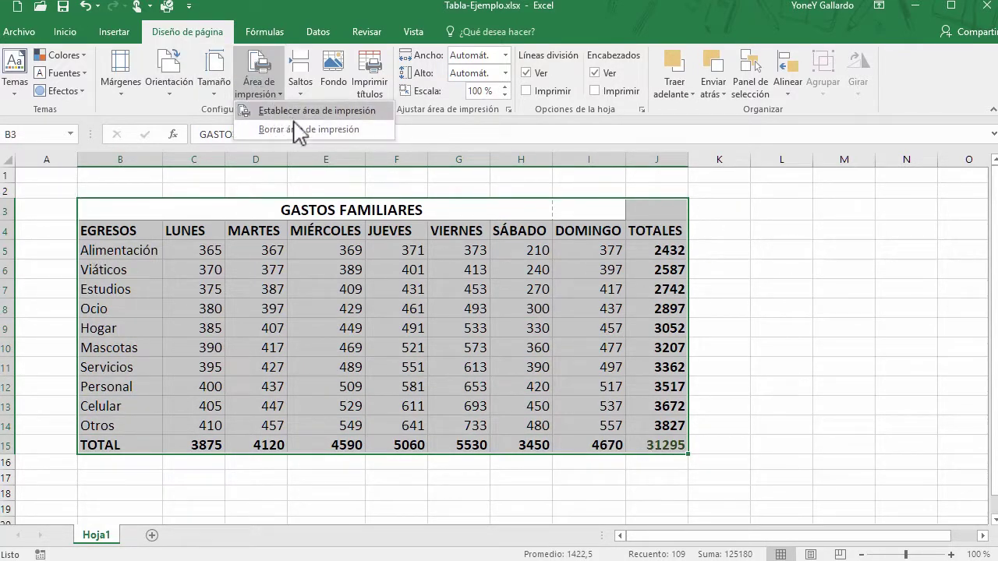
pyautogui.click(294, 113)
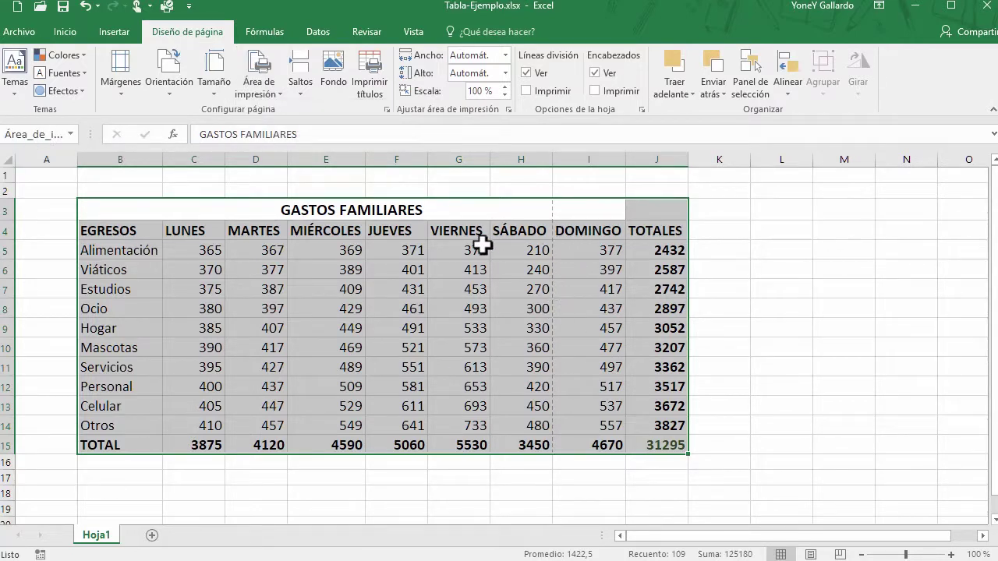
pyautogui.click(729, 252)
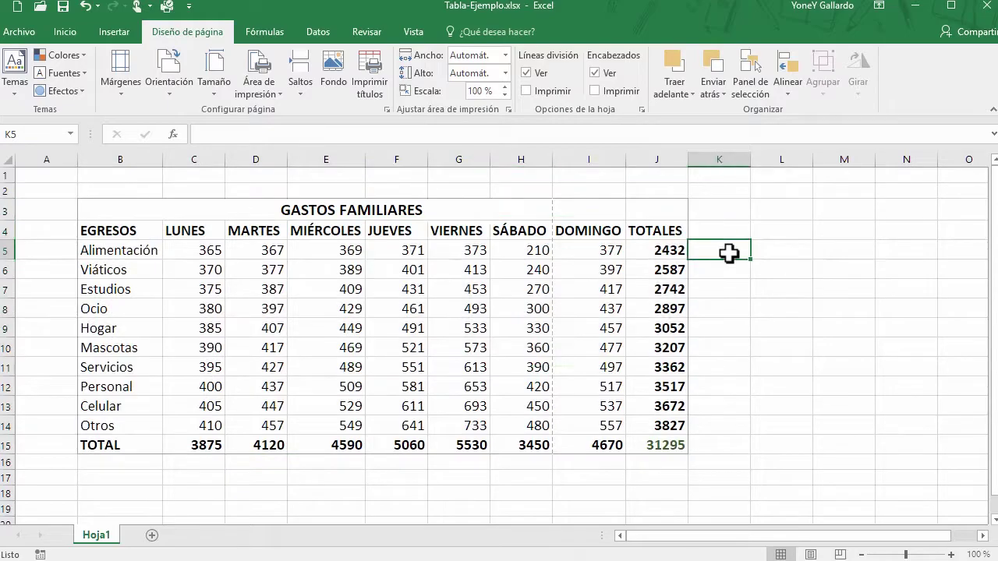
pyautogui.hotkey('ctrl', 'p')
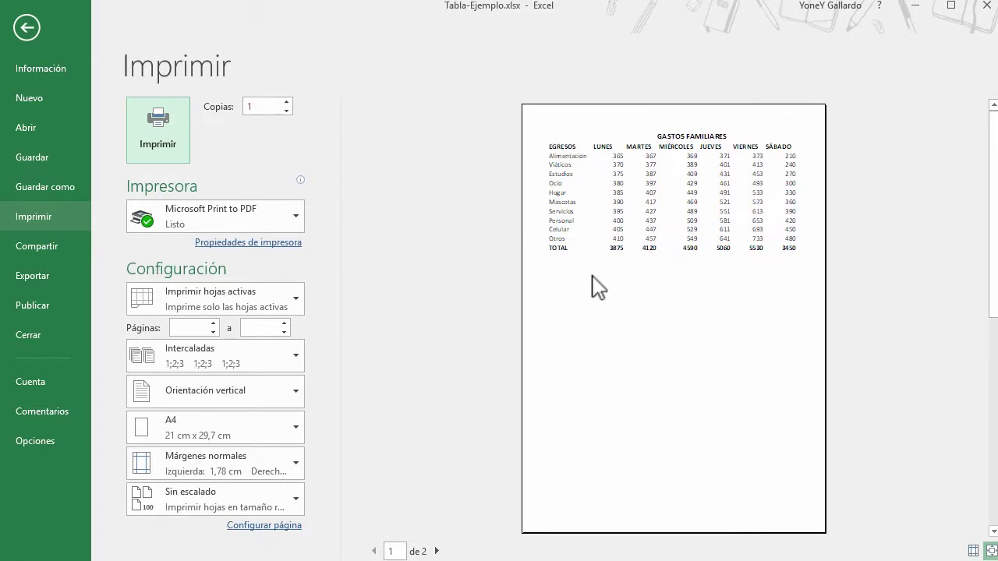
# Return from the print preview and enter ENERO in cell B18
pyautogui.click(28, 29)
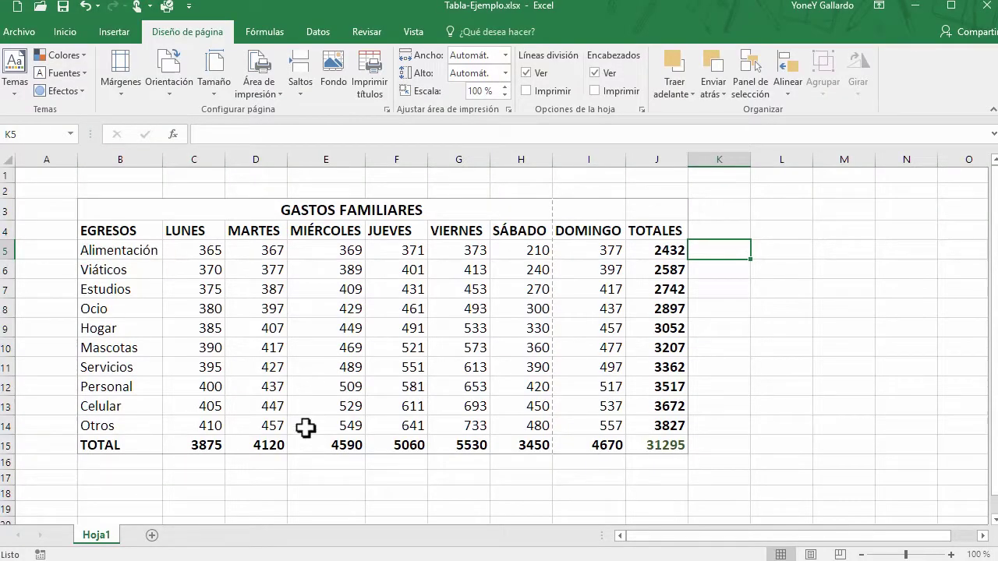
pyautogui.click(105, 491)
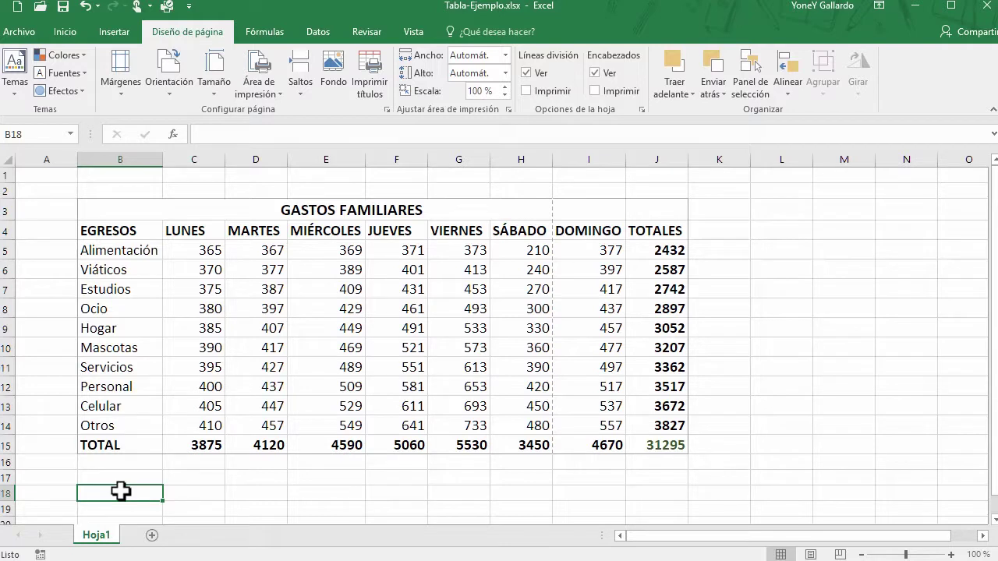
pyautogui.write('ENERO')
pyautogui.press('Return')
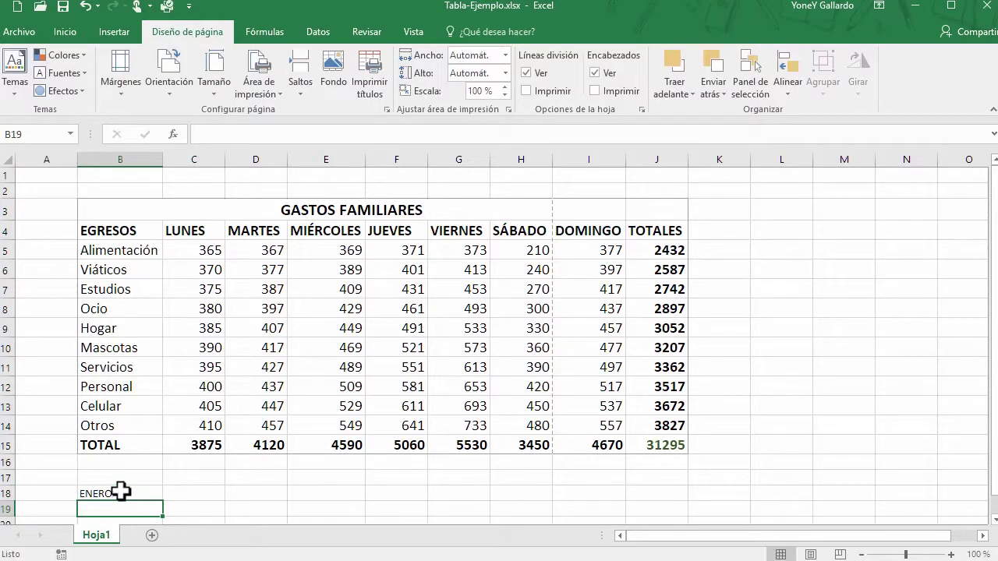
# Fill the month series from ENERO in B18 across to J18
pyautogui.click(121, 491)
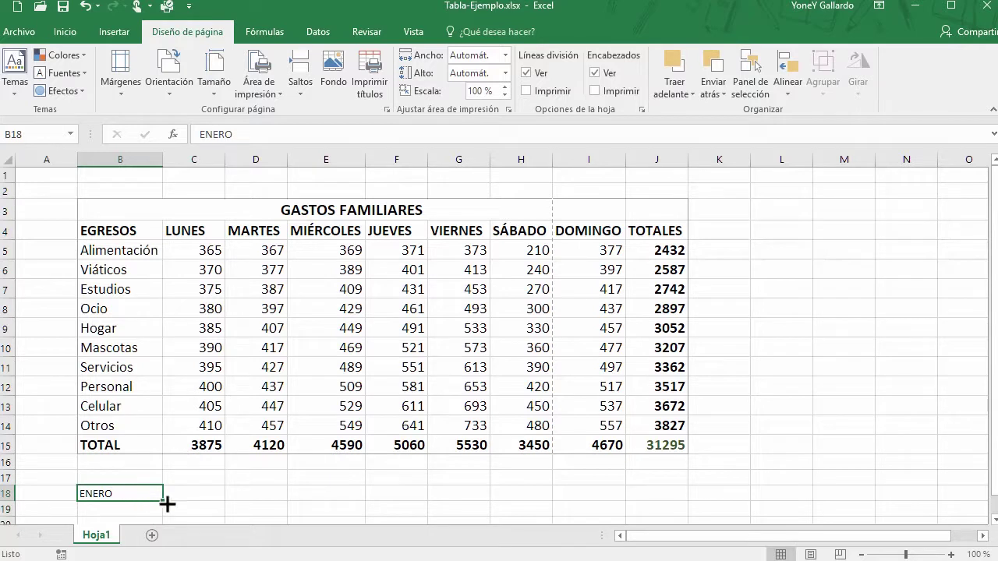
pyautogui.moveTo(163, 503); pyautogui.dragTo(689, 503)
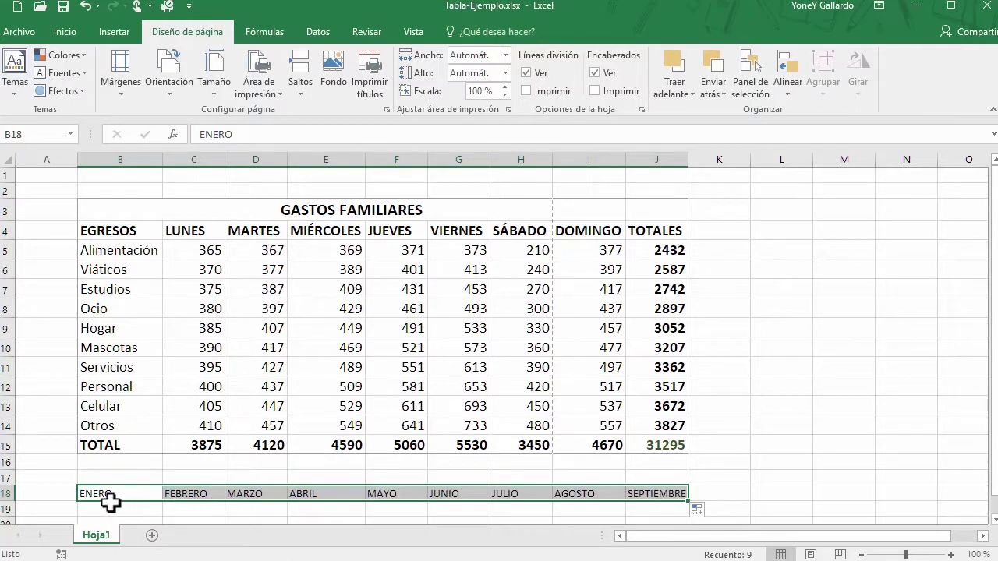
pyautogui.click(106, 509)
# Color the month names in B18:J18 red with Color de fuente
pyautogui.moveTo(96, 498); pyautogui.dragTo(638, 496)
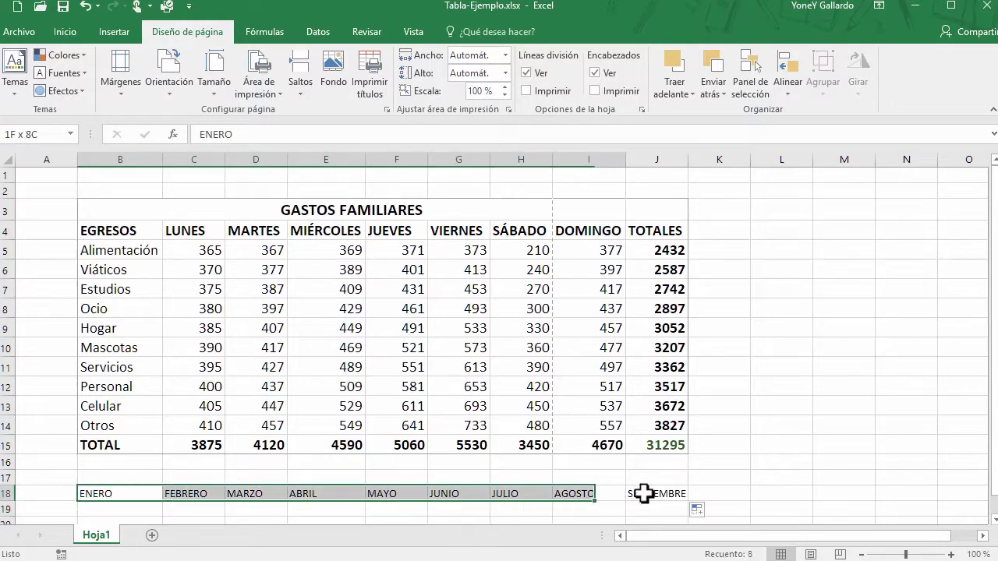
pyautogui.click(65, 31)
pyautogui.click(204, 86)
pyautogui.click(134, 282)
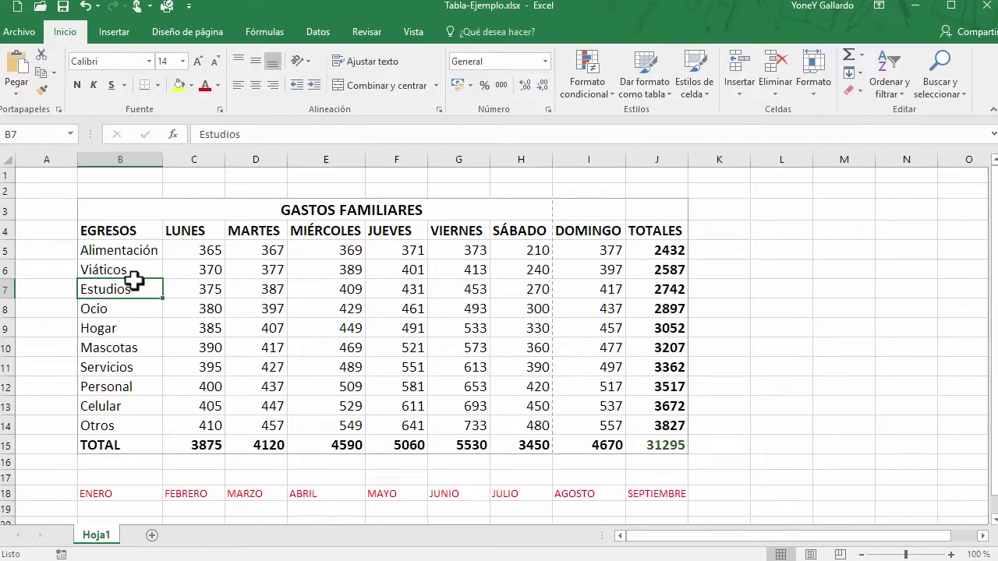
pyautogui.hotkey('ctrl', 'p')
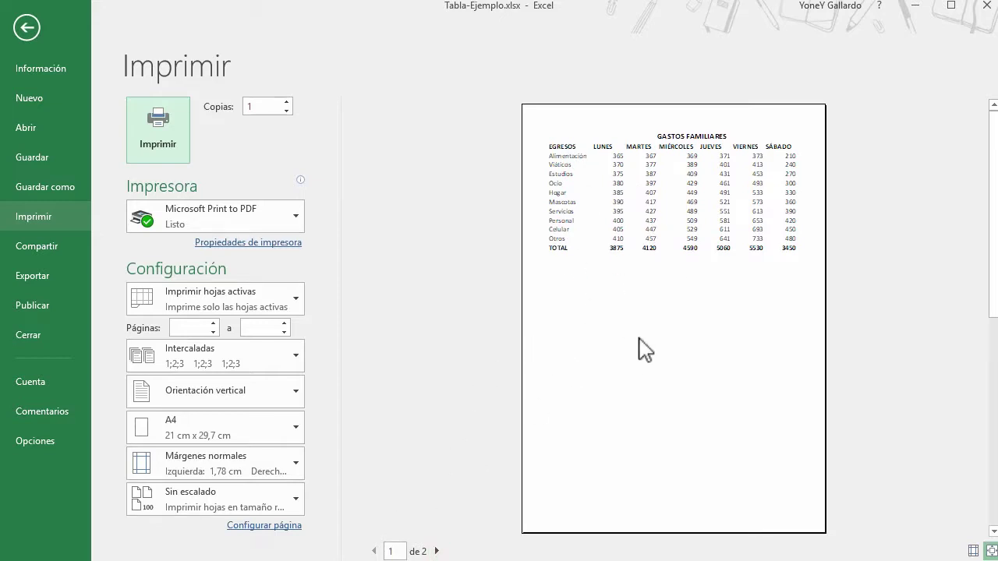
# Zoom the print preview to actual size and scroll through page 1 of the table
pyautogui.click(990, 549)
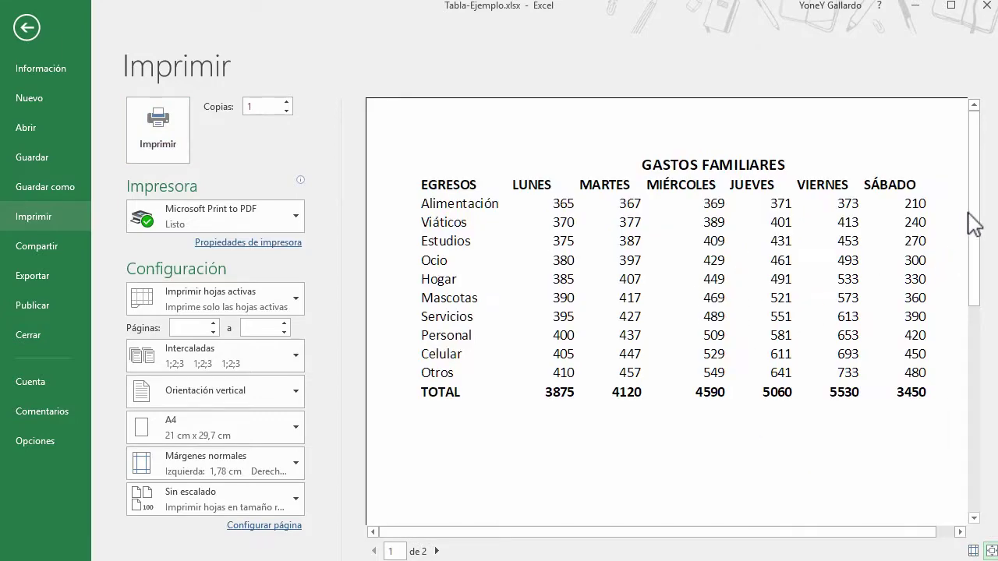
pyautogui.moveTo(973, 223); pyautogui.dragTo(827, 396)
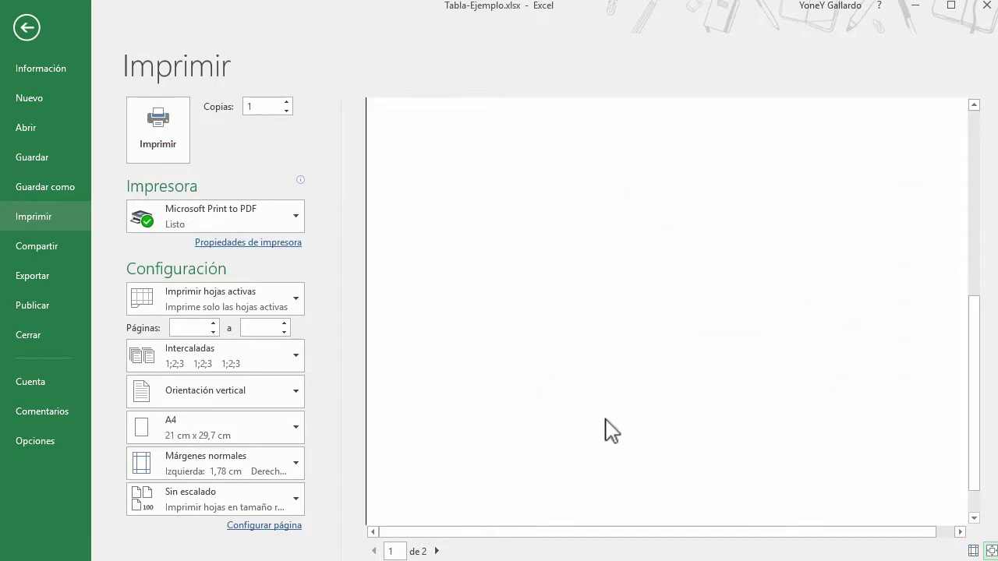
pyautogui.scroll(5, 847, 396)
pyautogui.scroll(3, 849, 397)
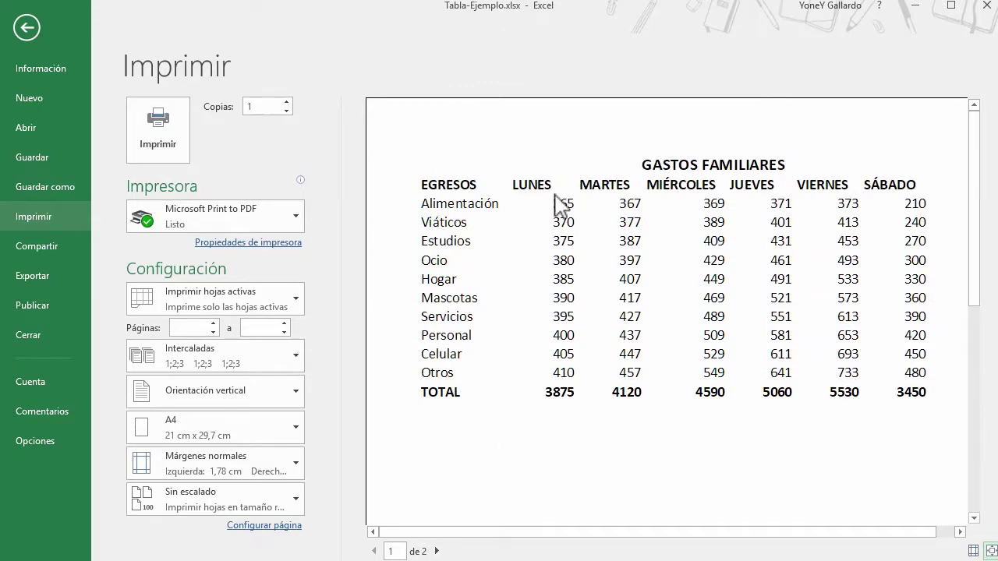
# Select B3:J15 and choose Borrar área de impresión under Diseño de página
pyautogui.click(27, 27)
pyautogui.click(318, 327)
pyautogui.click(156, 212)
pyautogui.moveTo(573, 277); pyautogui.dragTo(668, 445)
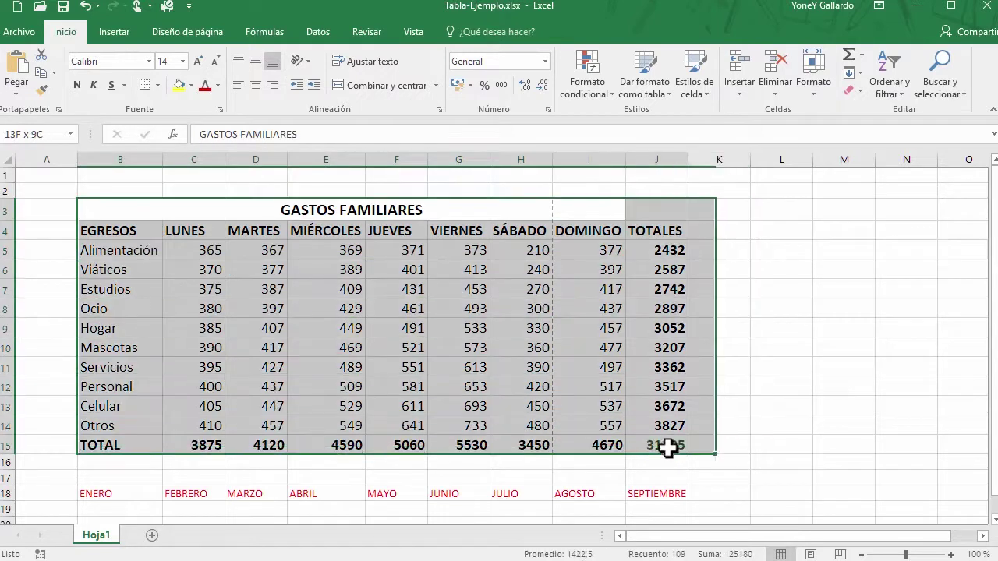
pyautogui.click(194, 36)
pyautogui.click(262, 87)
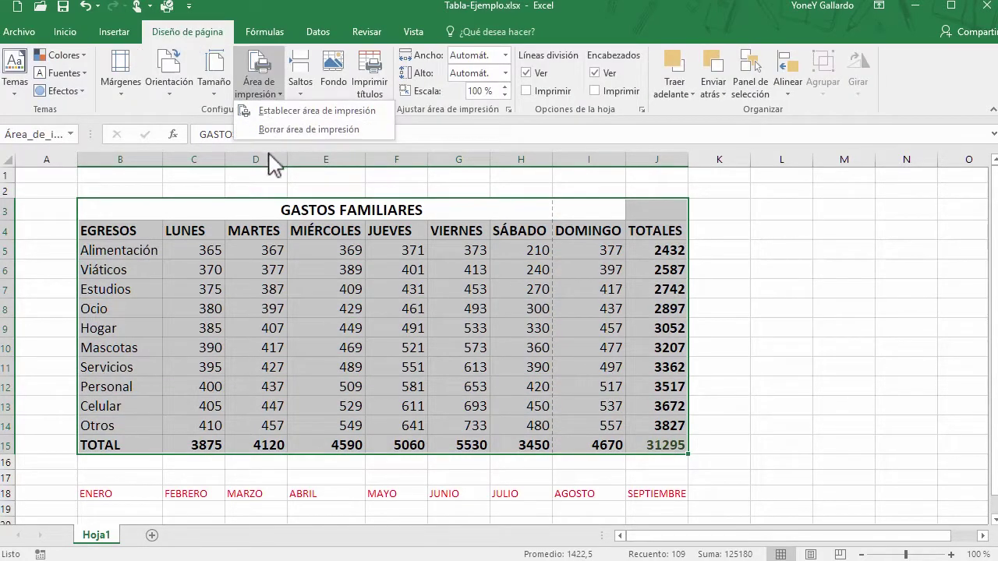
pyautogui.click(287, 150)
pyautogui.click(240, 341)
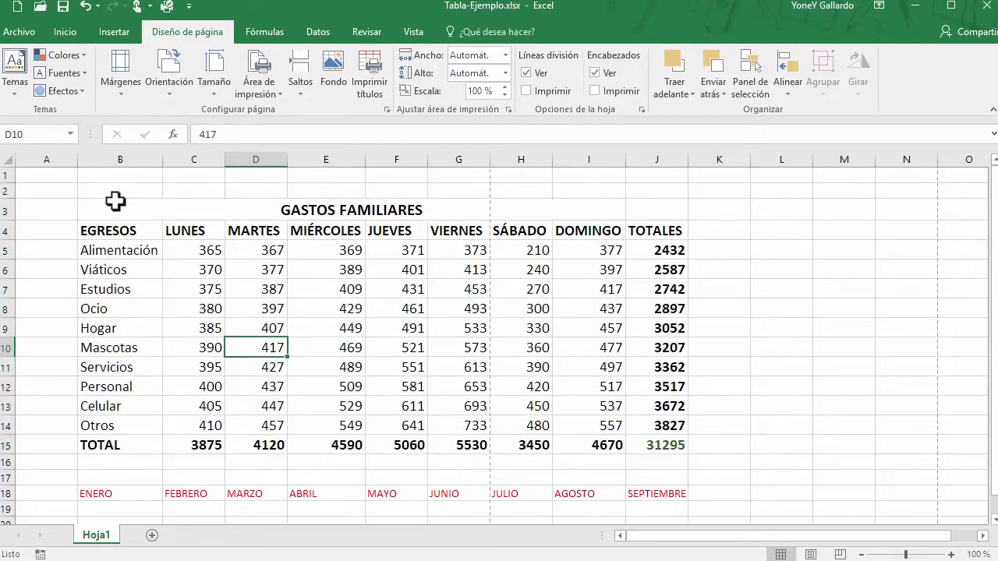
pyautogui.click(114, 196)
pyautogui.hotkey('ctrl', 'p')
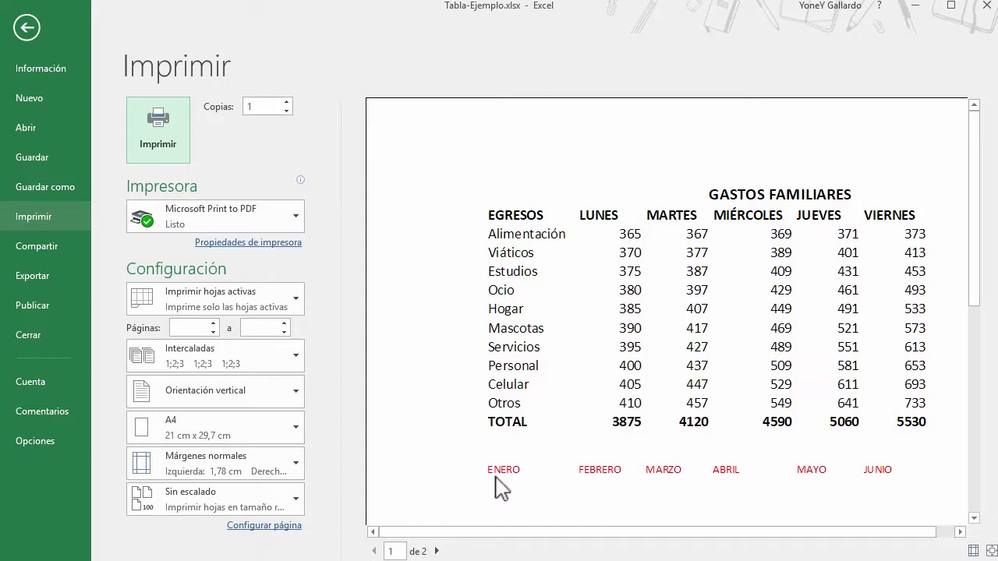
pyautogui.scroll(-1, 741, 480)
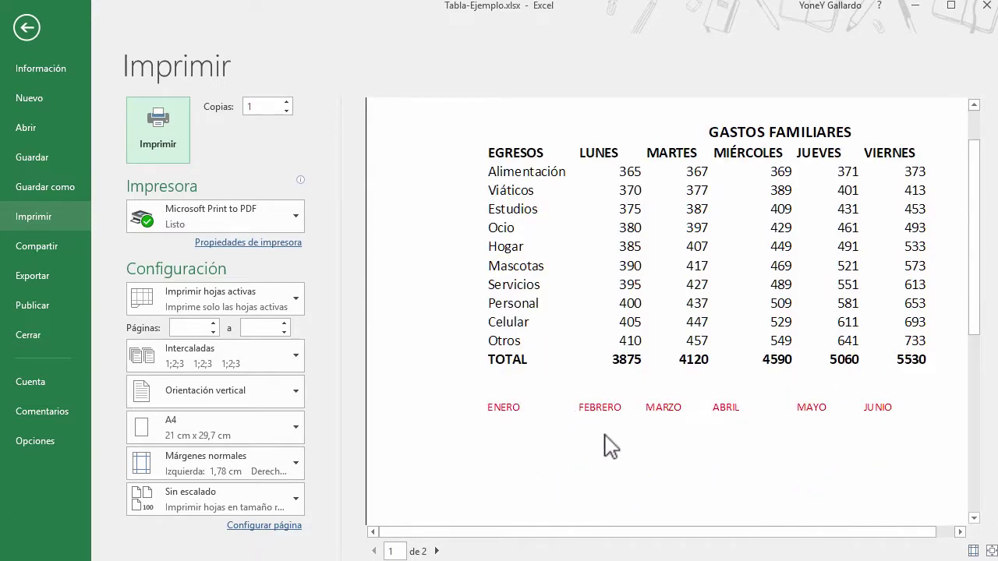
pyautogui.scroll(1, 616, 450)
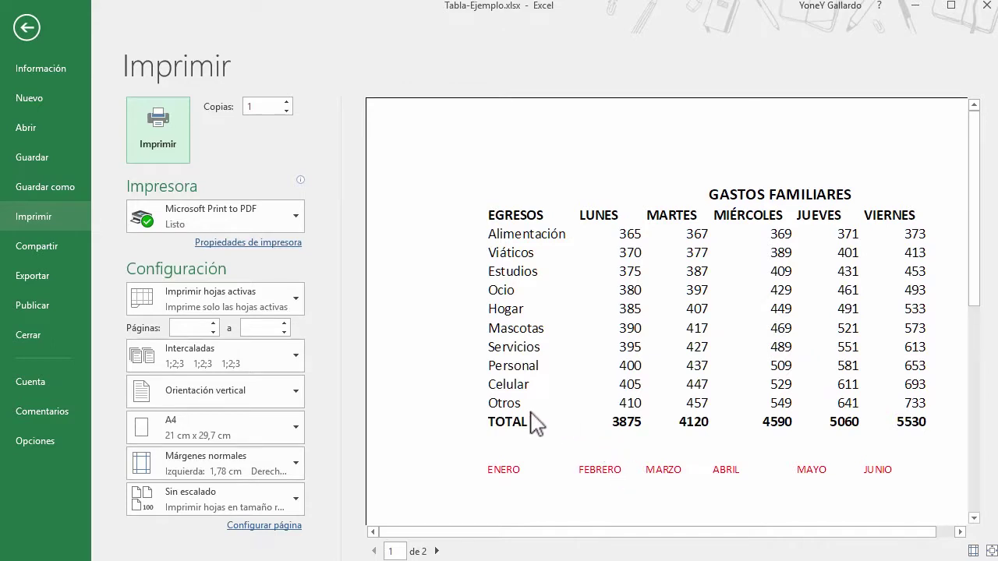
pyautogui.click(289, 360)
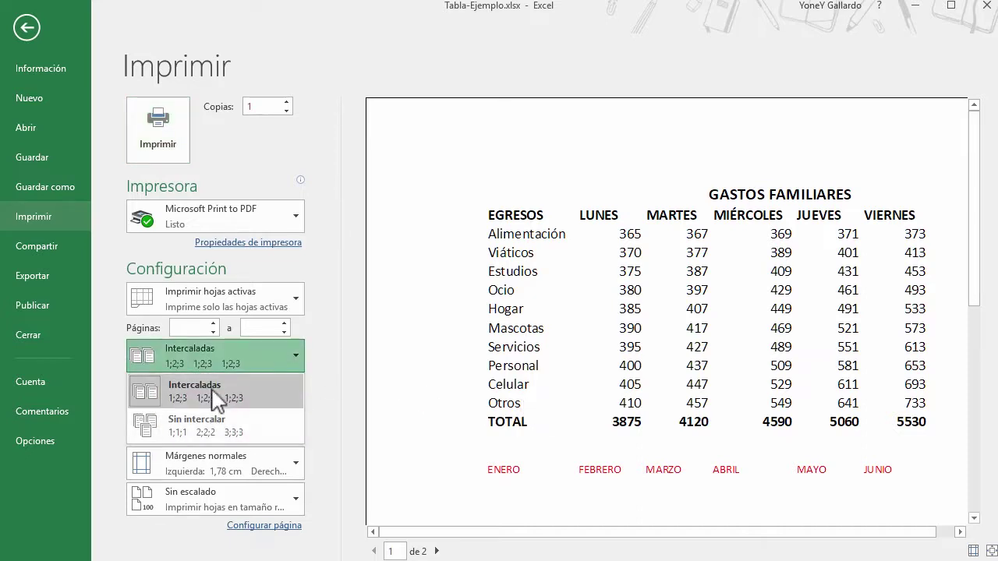
# Set the print orientation to Orientación horizontal (landscape)
pyautogui.click(343, 355)
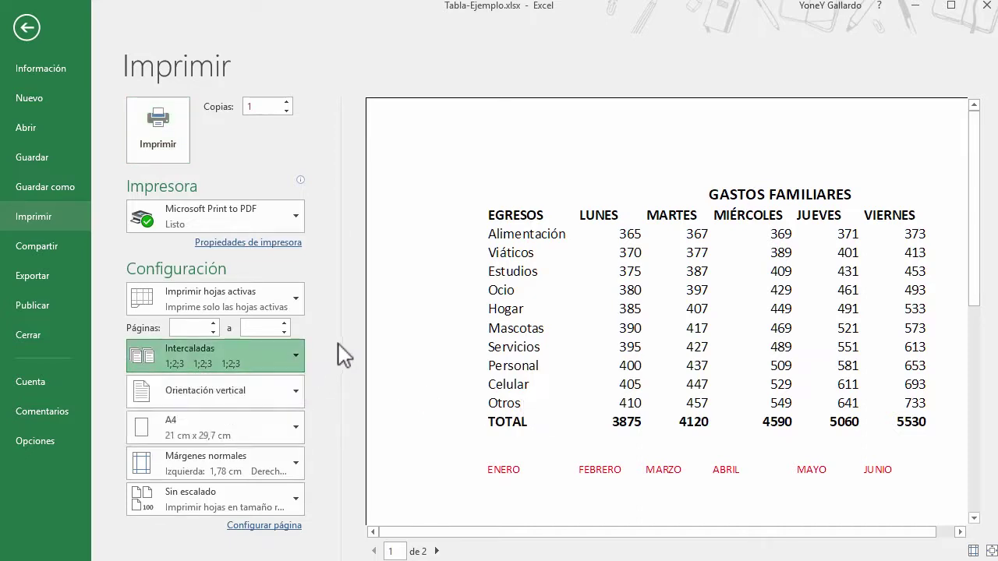
pyautogui.click(284, 397)
pyautogui.click(228, 462)
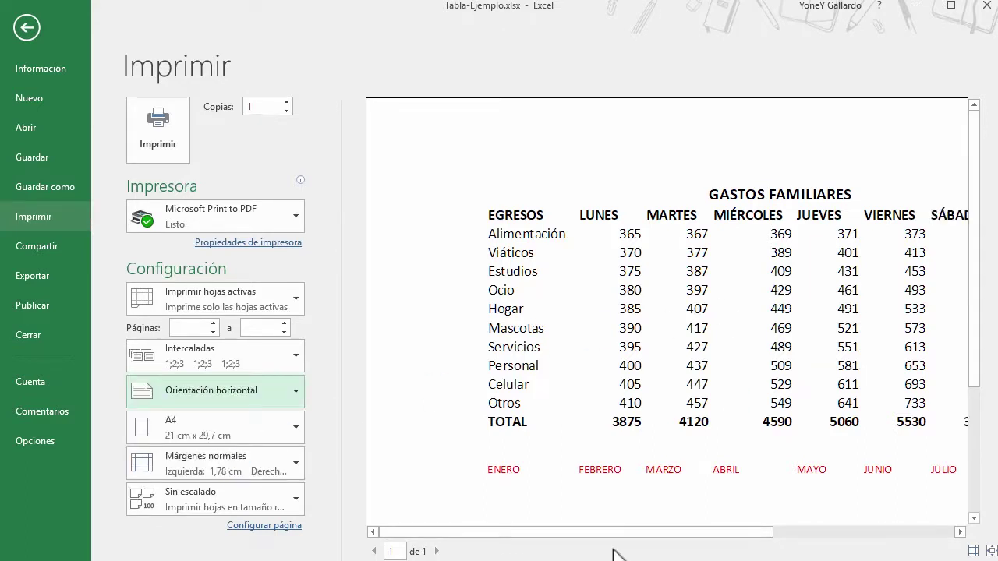
# Scroll the landscape preview to confirm the whole table fits one page, then view paper sizes
pyautogui.scroll(-2, 828, 452)
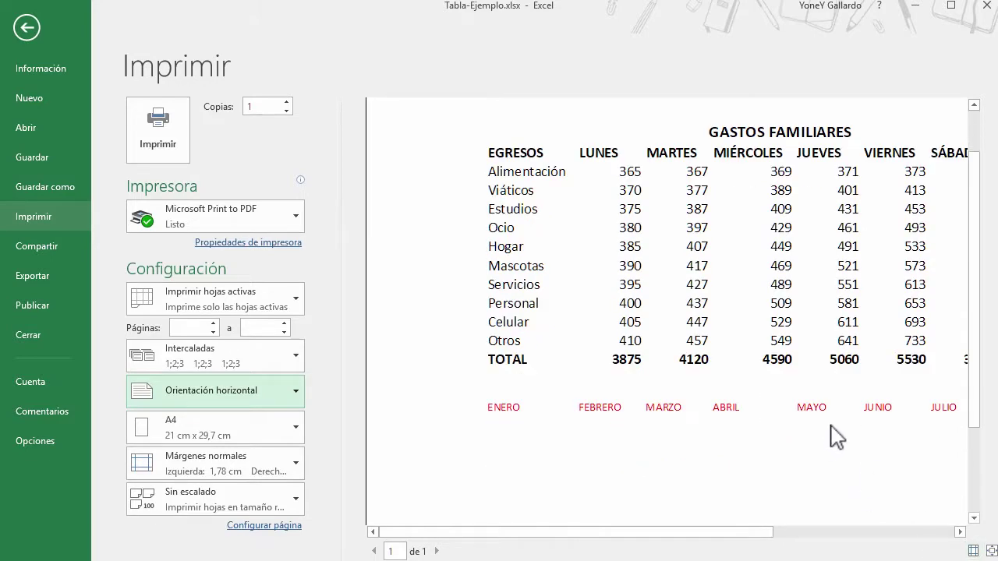
pyautogui.scroll(-2, 830, 427)
pyautogui.scroll(-1, 832, 434)
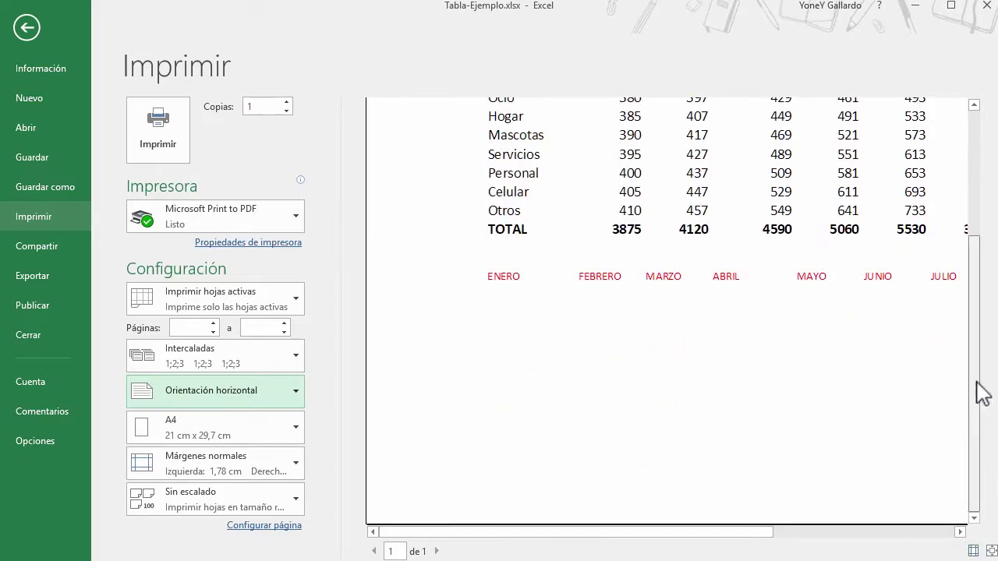
pyautogui.scroll(3, 819, 327)
pyautogui.scroll(-1, 705, 370)
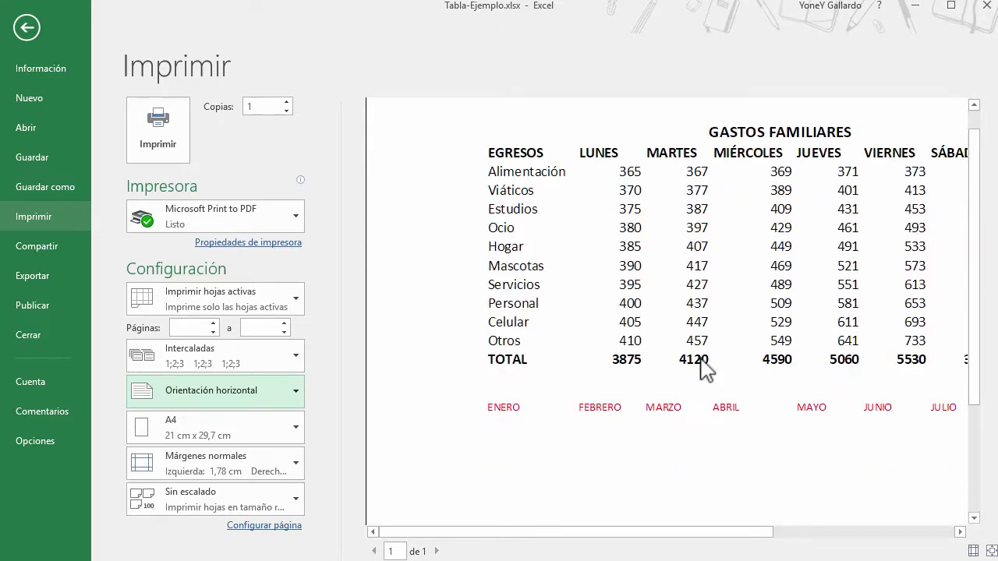
pyautogui.scroll(-2, 706, 370)
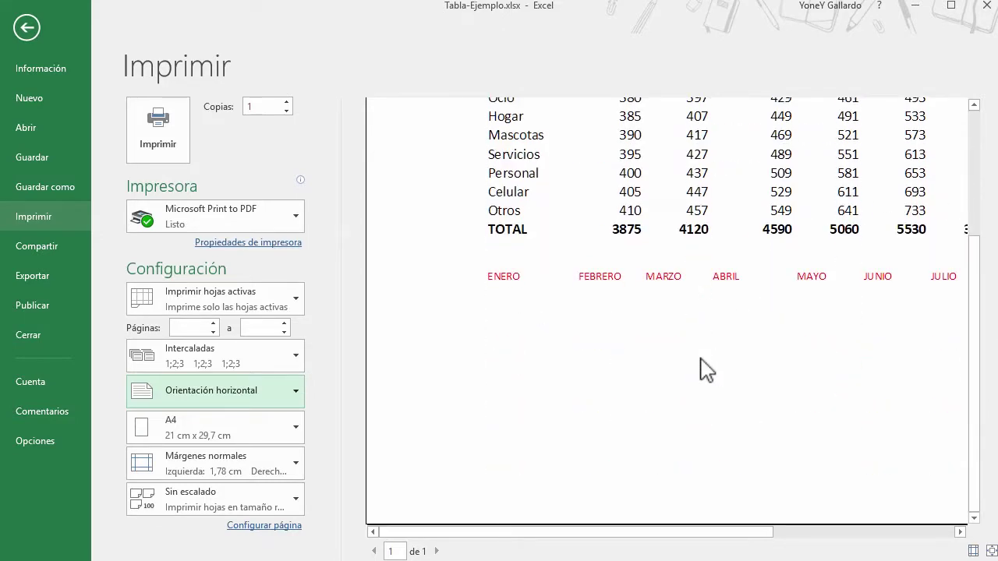
pyautogui.moveTo(980, 330); pyautogui.dragTo(975, 203)
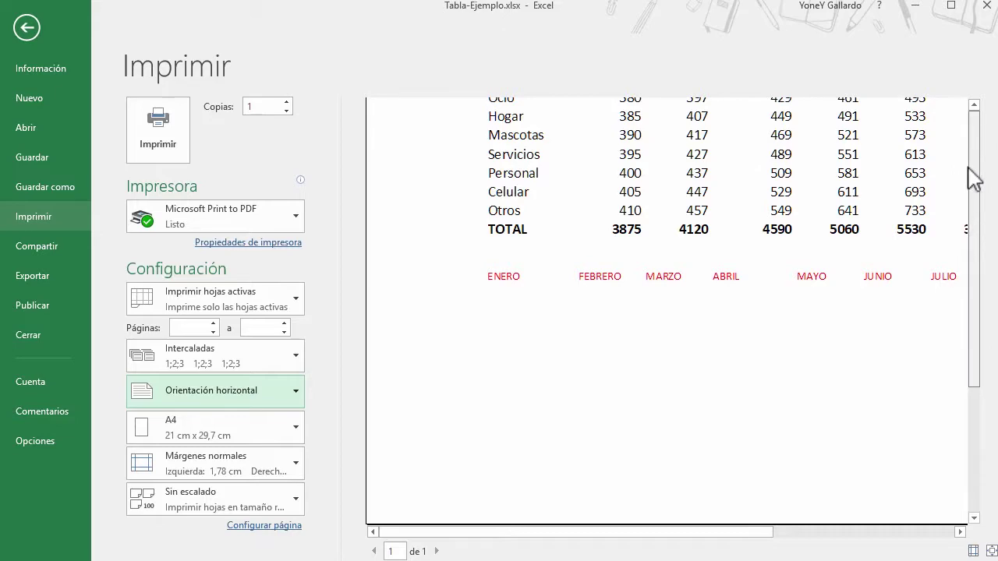
pyautogui.moveTo(595, 533); pyautogui.dragTo(819, 532)
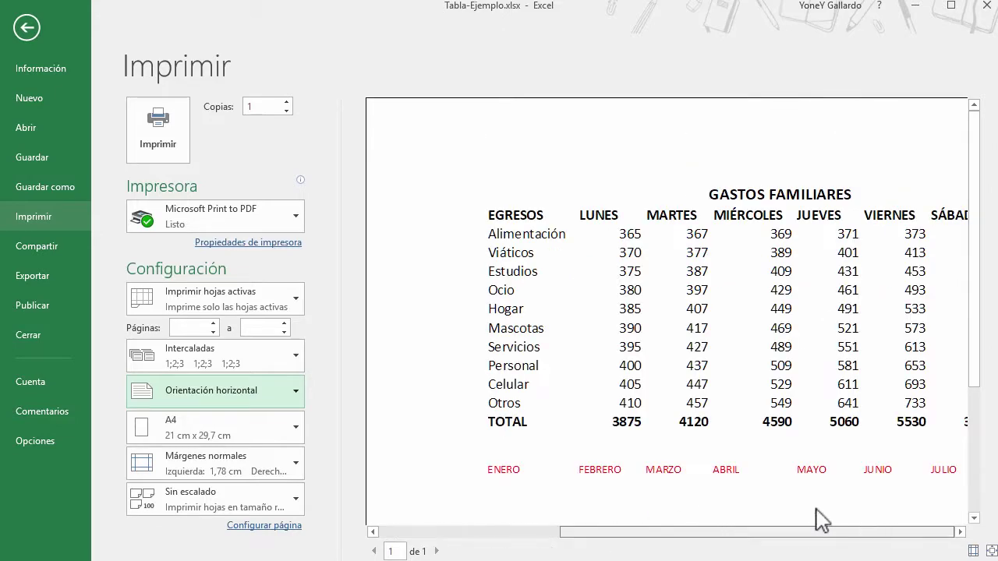
pyautogui.moveTo(741, 533); pyautogui.dragTo(561, 534)
pyautogui.click(269, 431)
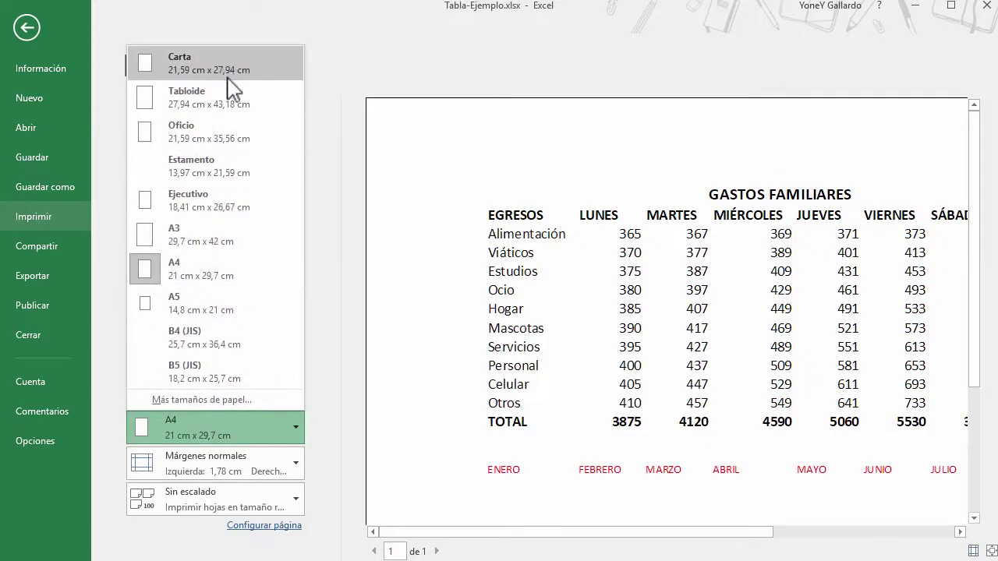
# Keep A4 paper and switch the print margins to Estrecho (narrow, 0.64 cm left)
pyautogui.click(342, 221)
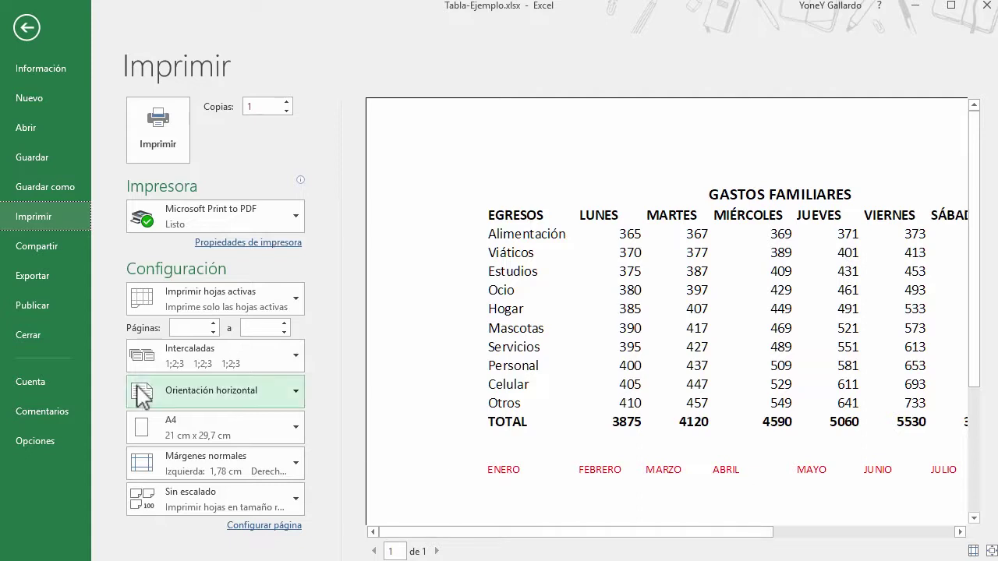
pyautogui.click(289, 468)
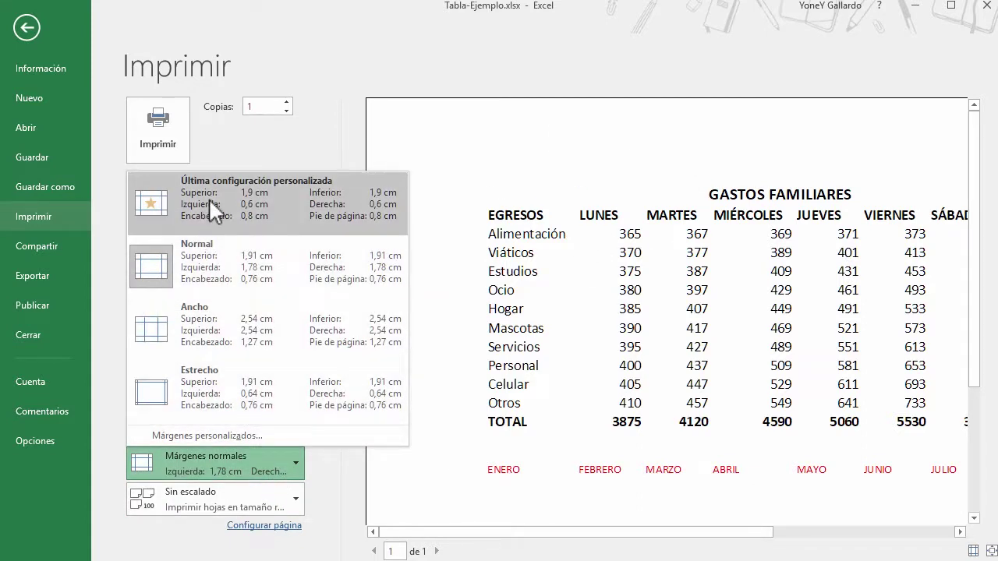
pyautogui.click(176, 376)
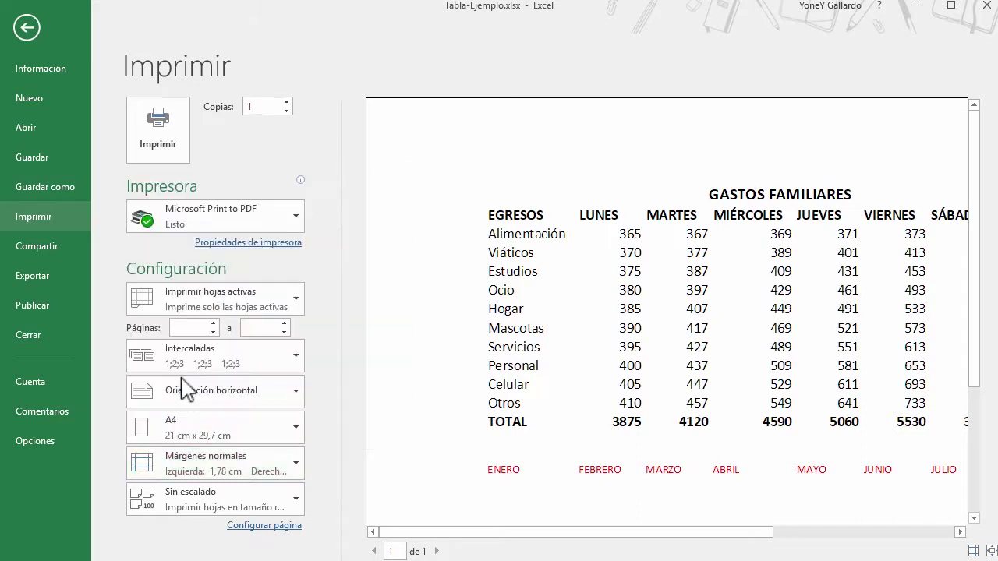
pyautogui.click(282, 506)
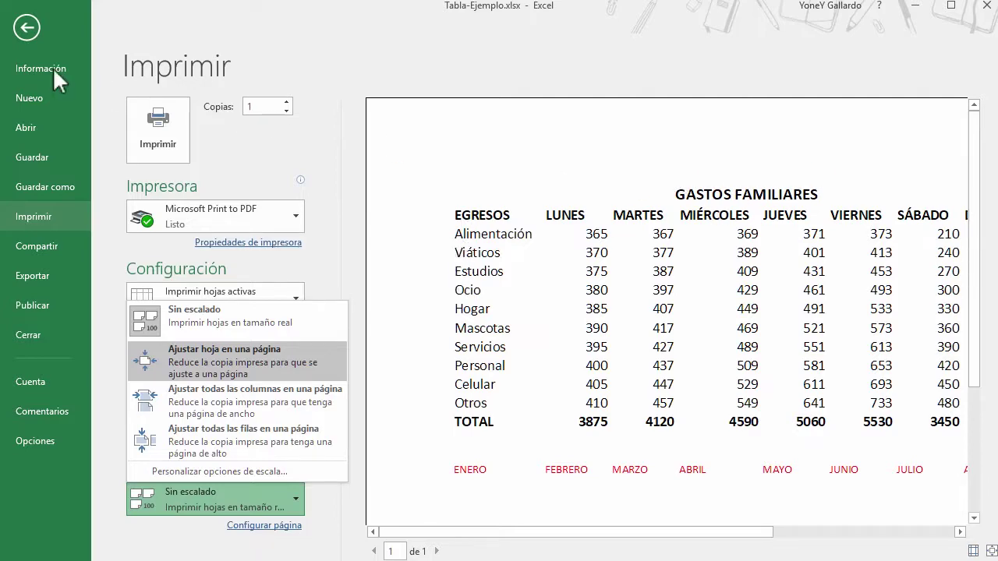
# Back on Hoja1, select C8, the EGRESOS header, range B3:I10, then the GASTOS FAMILIARES title
pyautogui.click(26, 27)
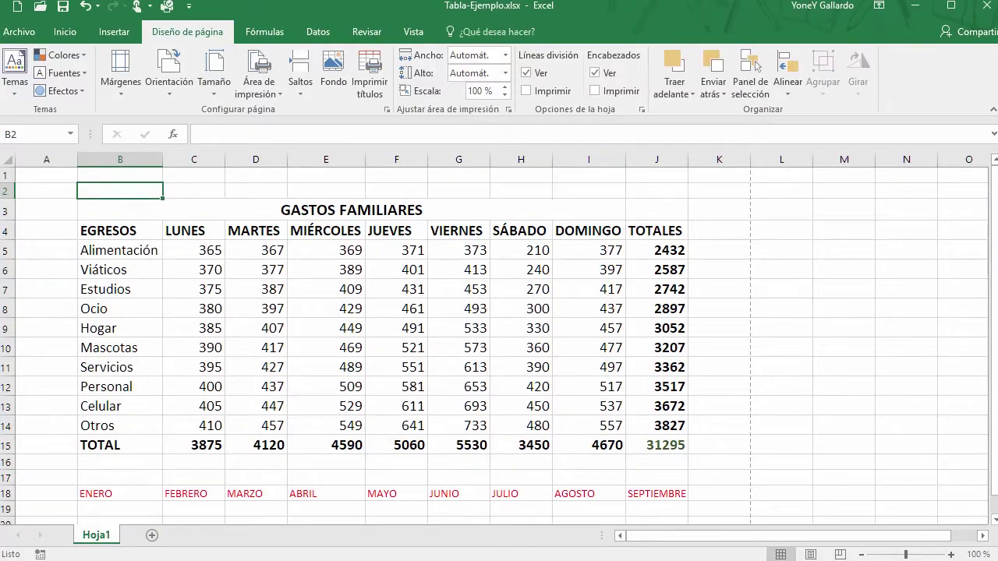
pyautogui.click(188, 309)
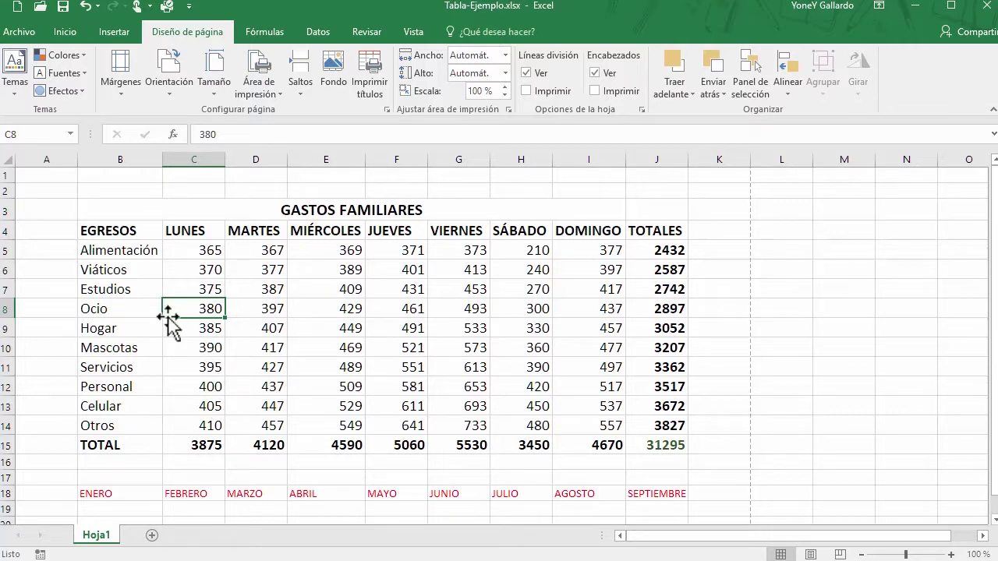
pyautogui.click(89, 229)
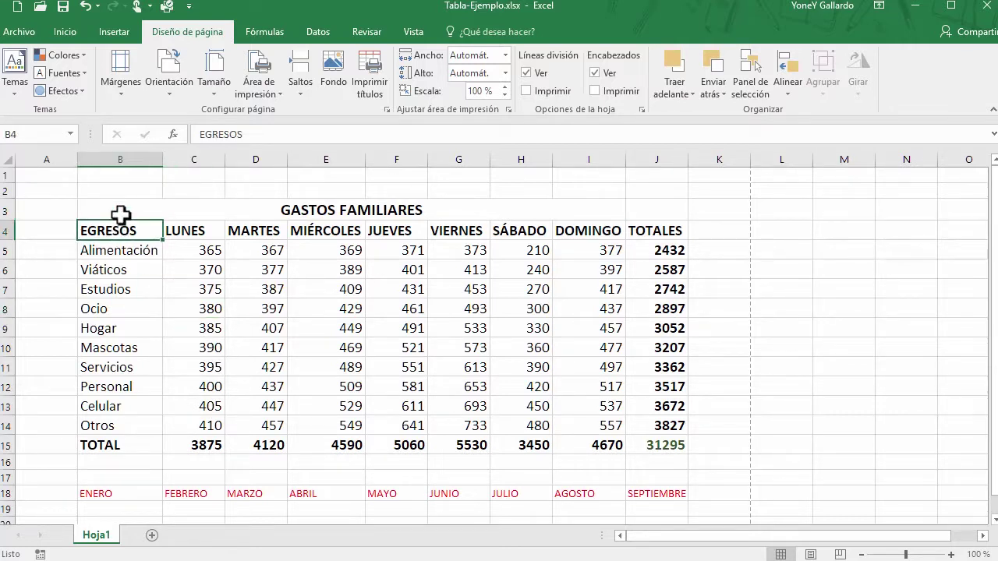
pyautogui.click(89, 212)
pyautogui.moveTo(238, 234); pyautogui.dragTo(340, 371)
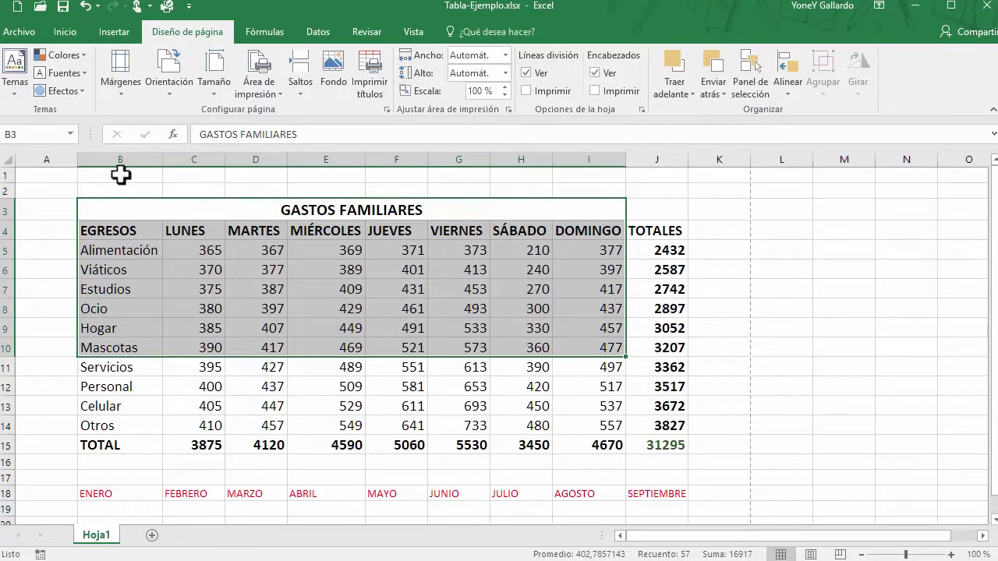
pyautogui.click(118, 208)
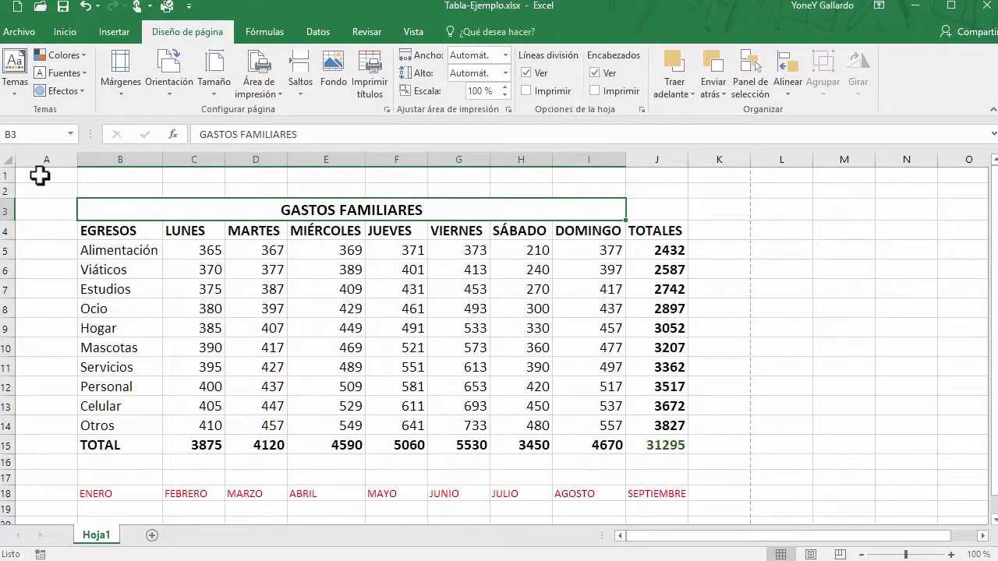